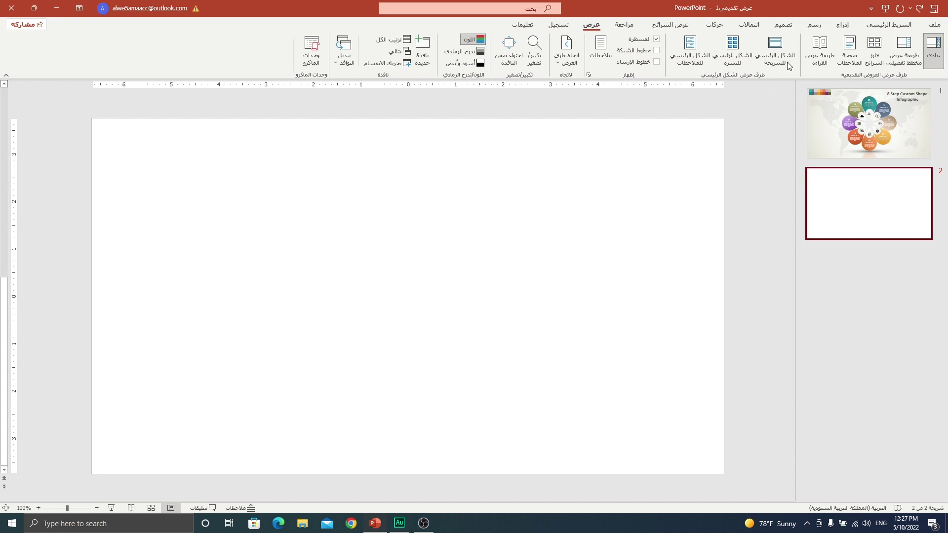
Turn on the slide guides and open Format Background for the blank second slide.
click(656, 62)
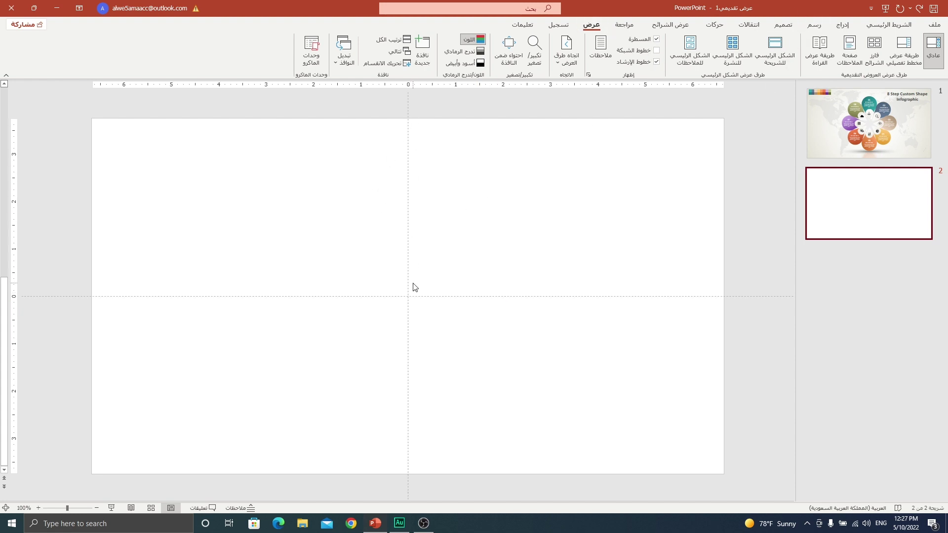
right_click(581, 199)
click(543, 291)
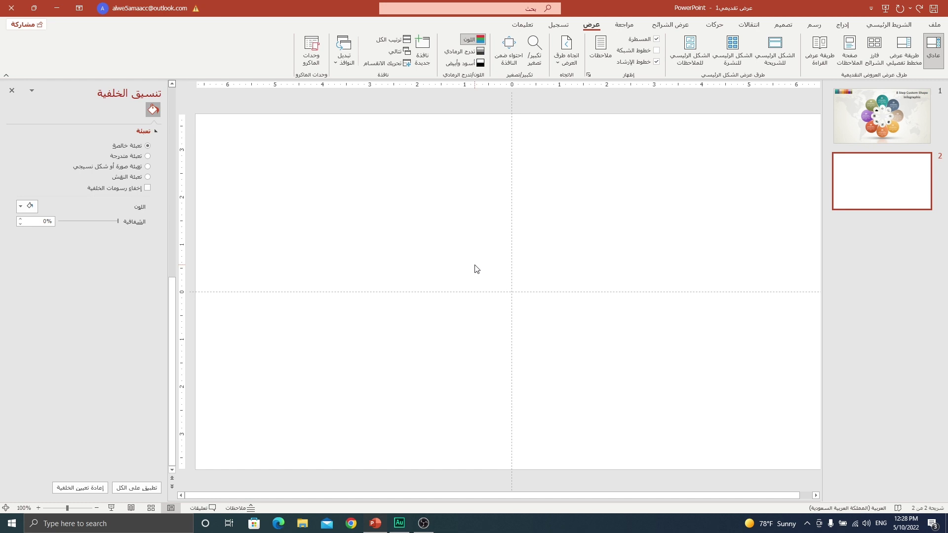
Switch the background to a gradient fill with two stops, the far stop white.
click(124, 158)
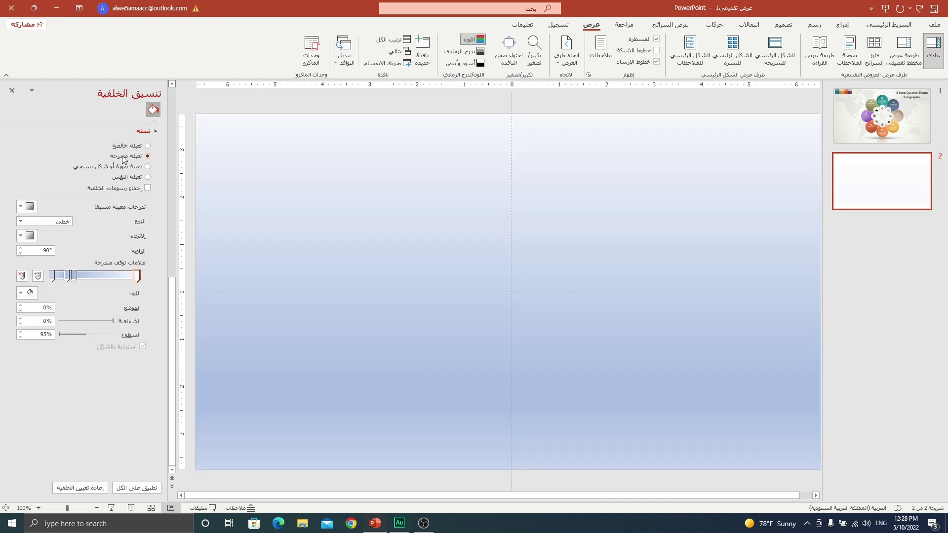
click(22, 276)
click(22, 275)
drag(67, 275, 138, 275)
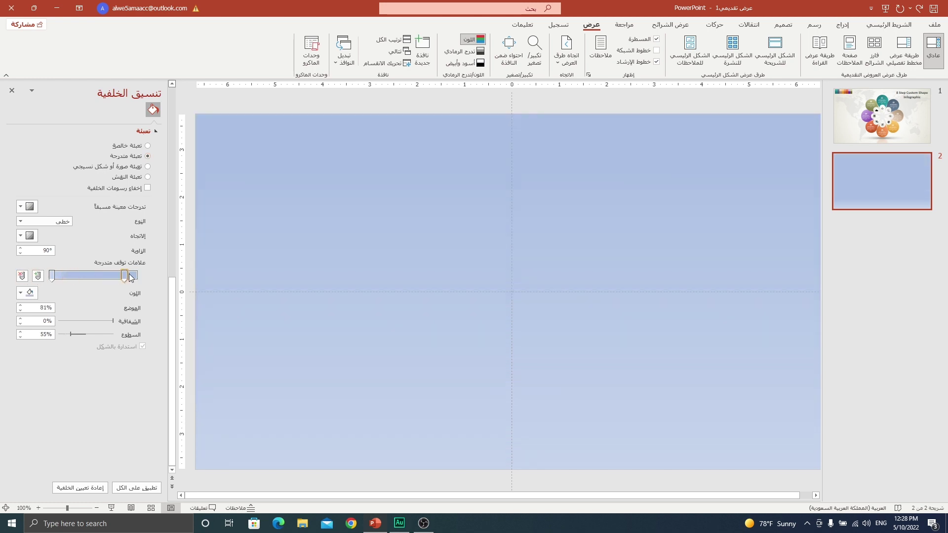
click(33, 295)
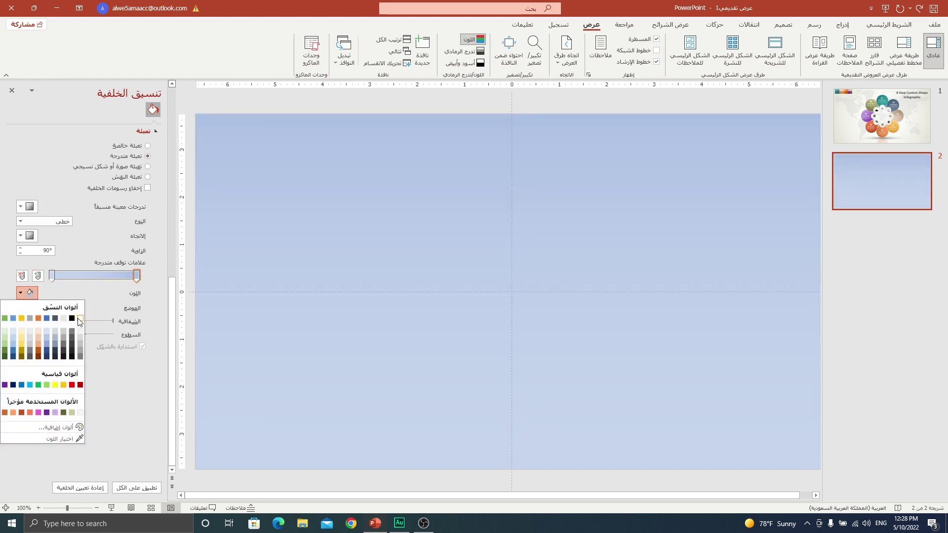
click(78, 318)
Set the other gradient stop to the custom pale cream colour #EDECE3.
click(52, 275)
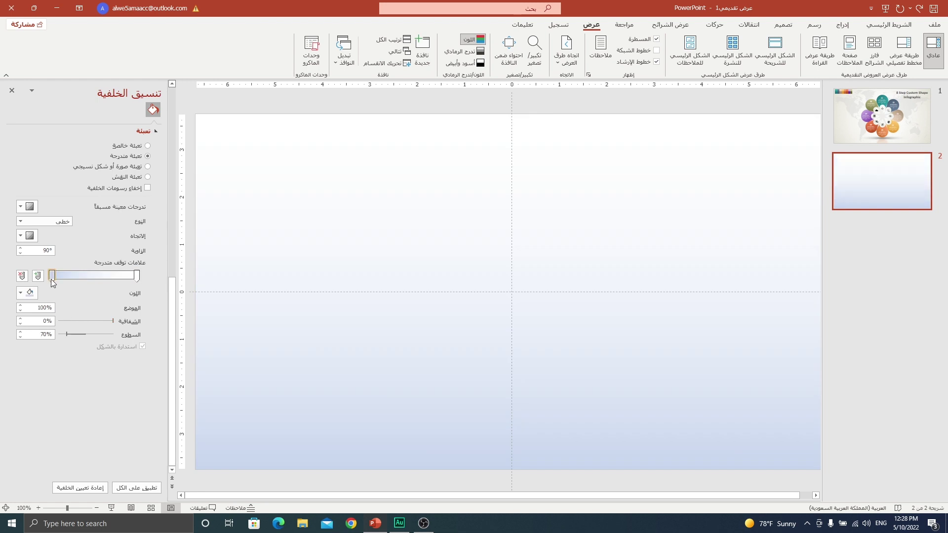
click(24, 293)
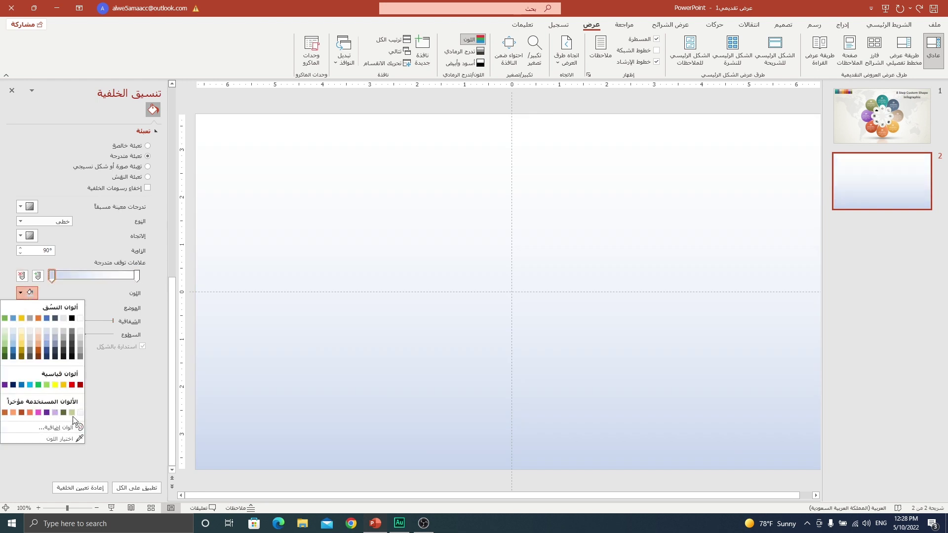
click(57, 427)
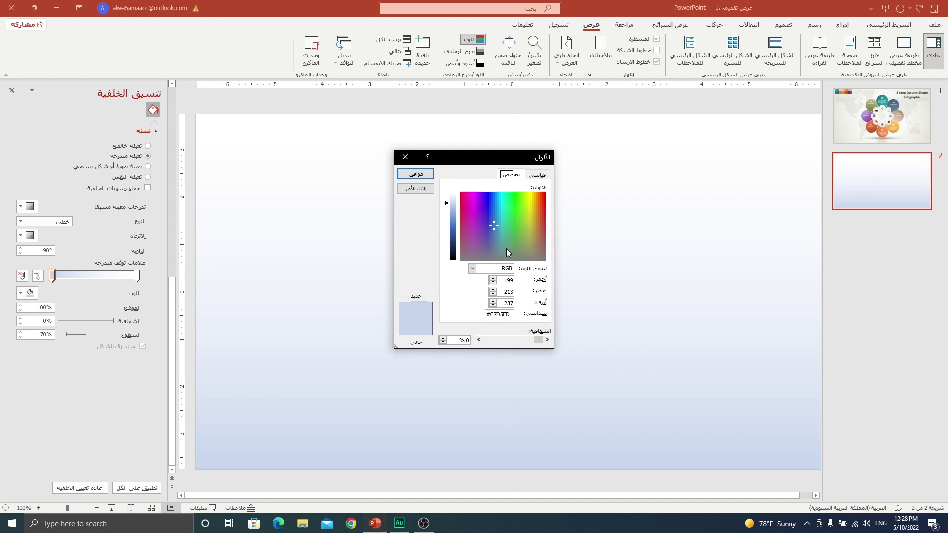
click(534, 250)
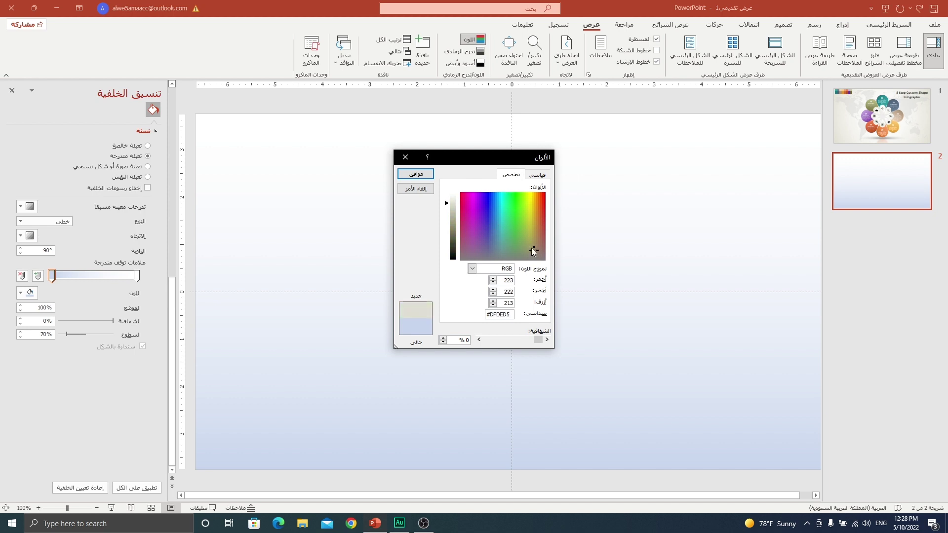
drag(533, 251, 533, 245)
drag(447, 207, 449, 200)
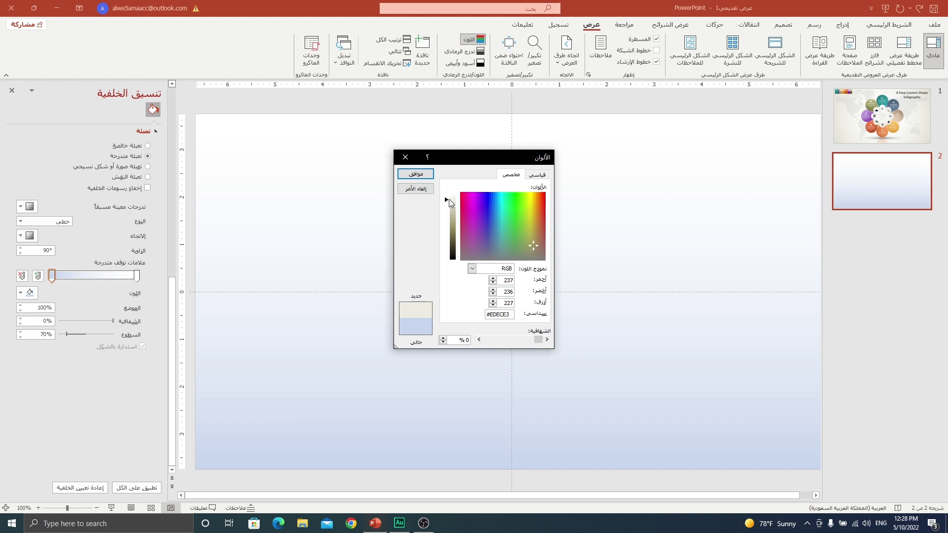
click(416, 174)
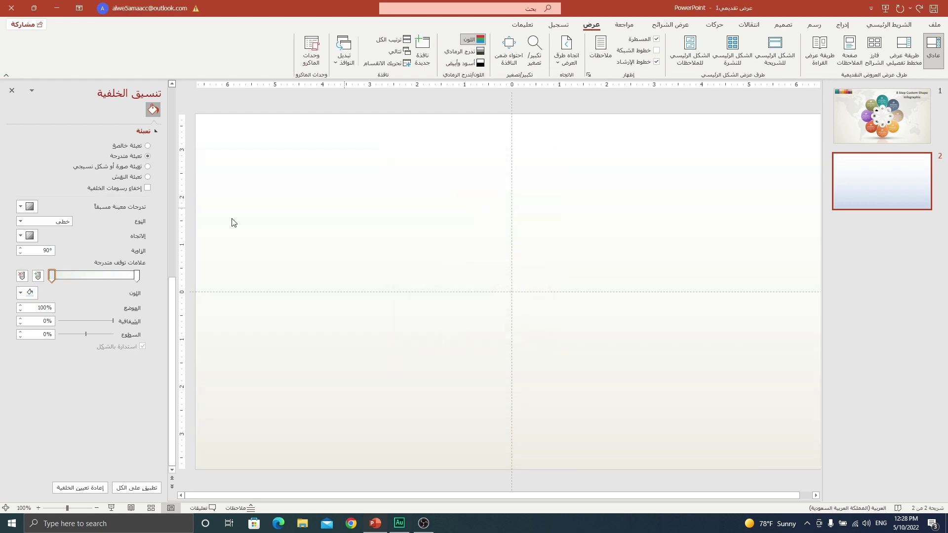
Make the background gradient radial and choose its direction.
click(23, 221)
click(28, 238)
click(28, 238)
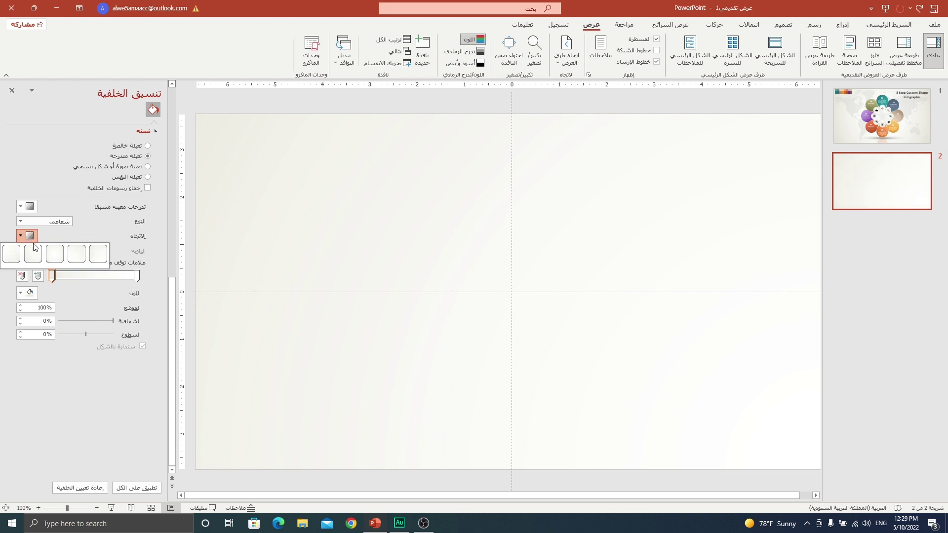
click(55, 257)
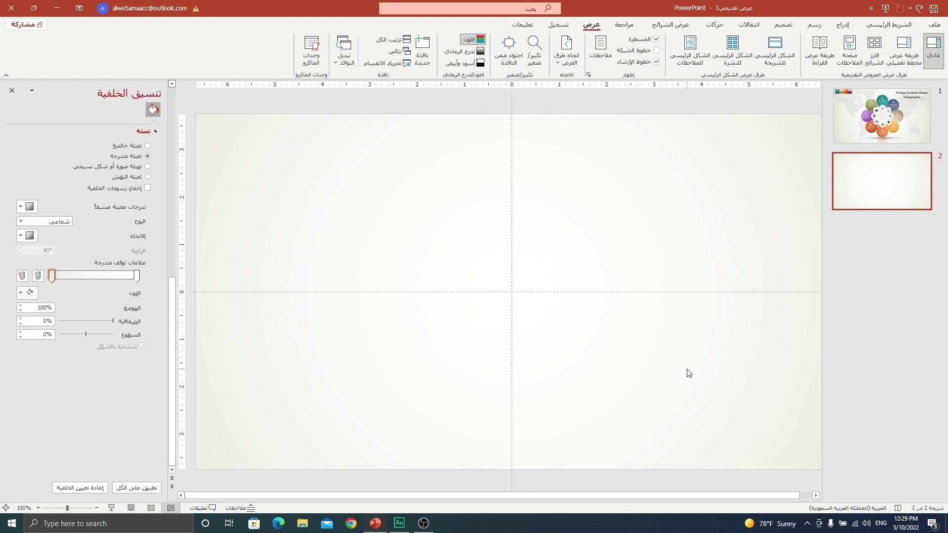
Draw a blue circle near the top centre of the slide with the Oval shape.
click(842, 25)
click(786, 49)
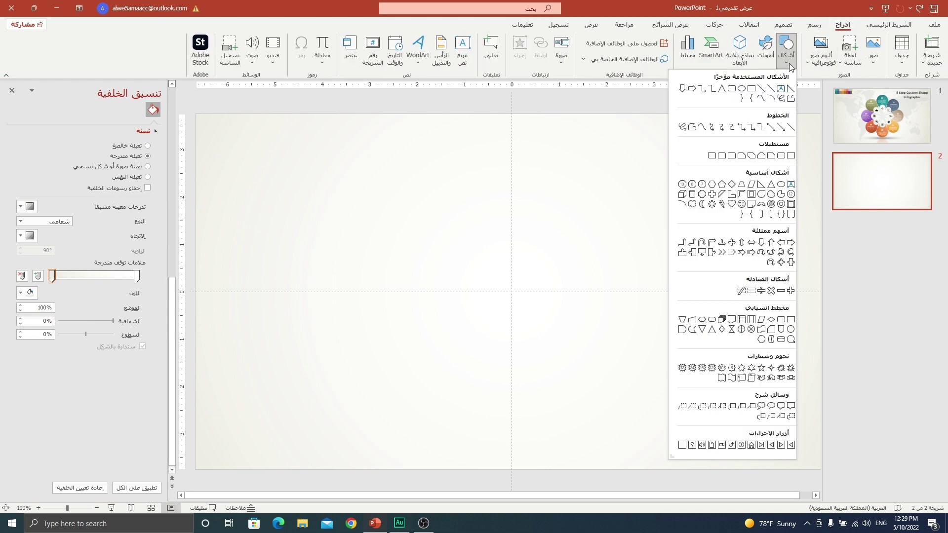
click(742, 94)
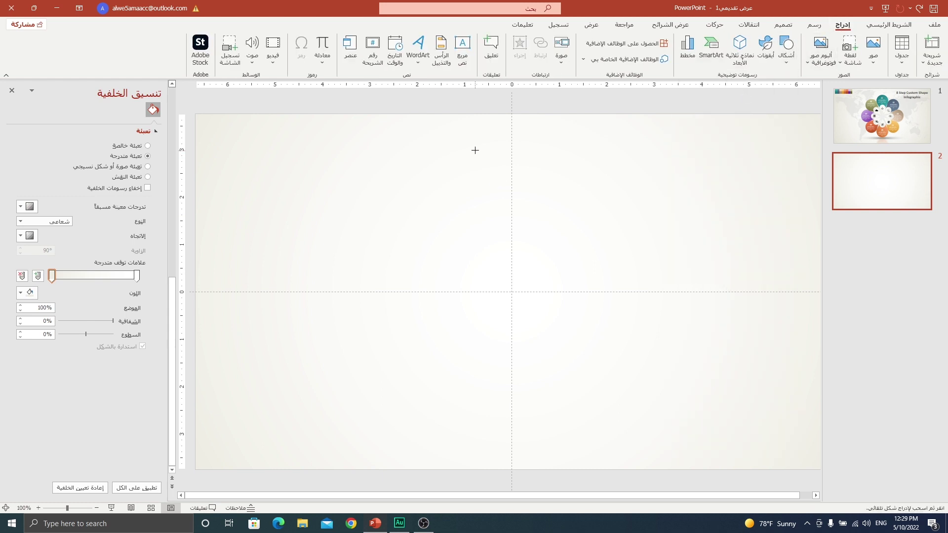
drag(475, 145, 560, 212)
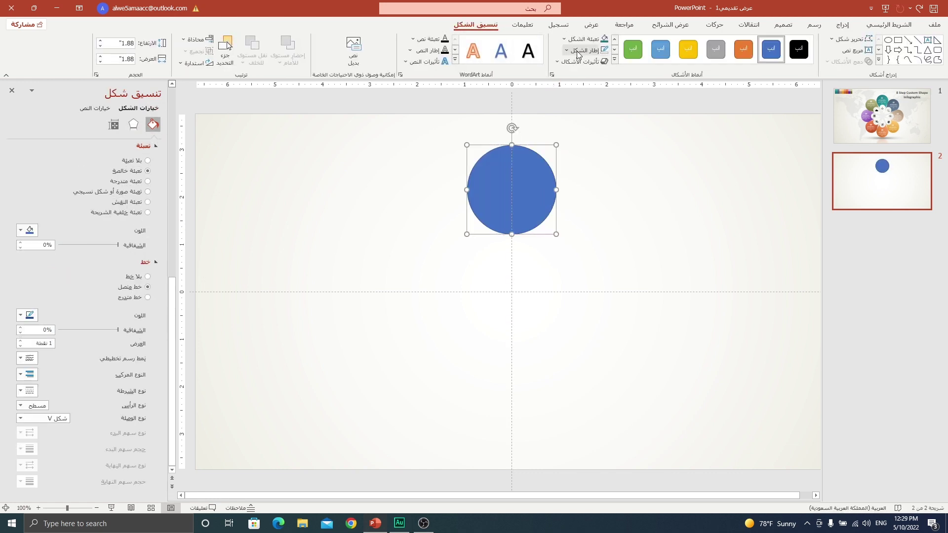
Remove the circle's outline and set its fill transparency to 22%.
click(584, 49)
click(581, 186)
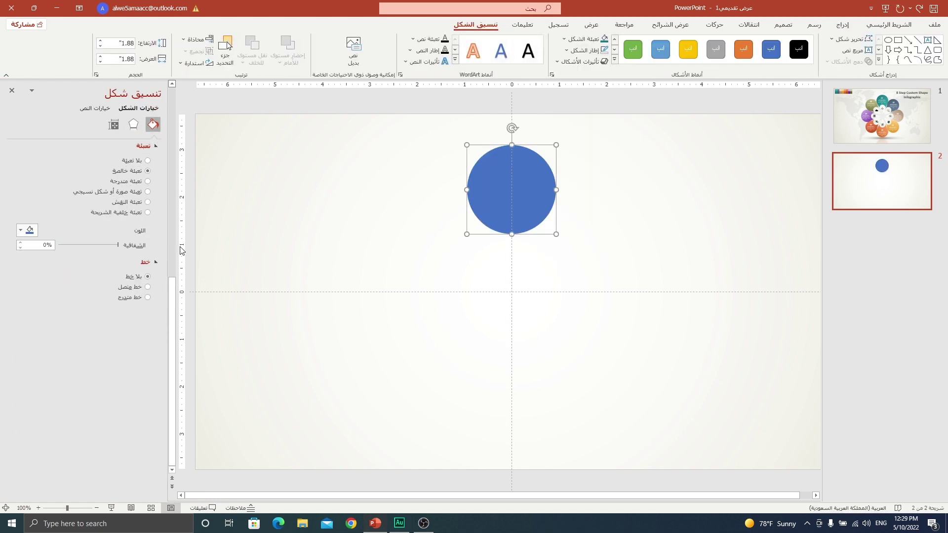
drag(118, 245, 106, 245)
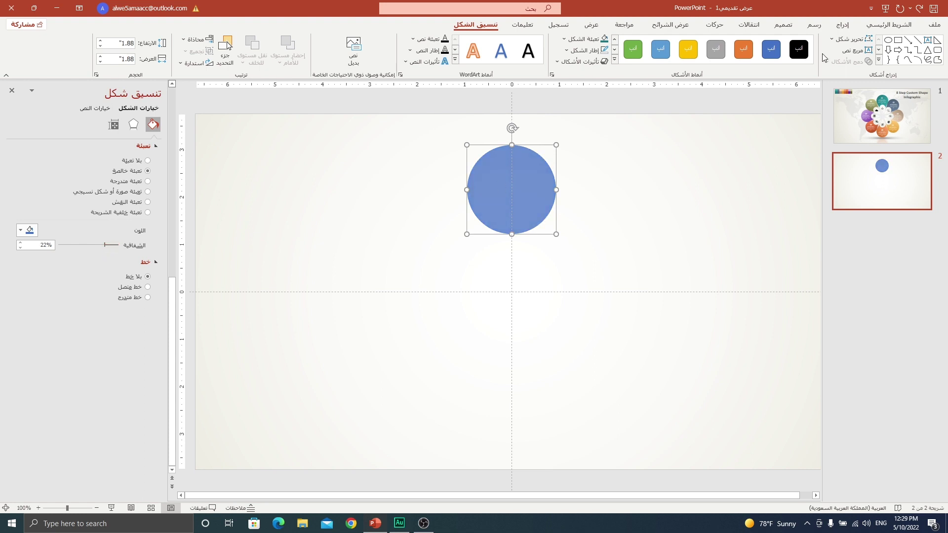
click(842, 25)
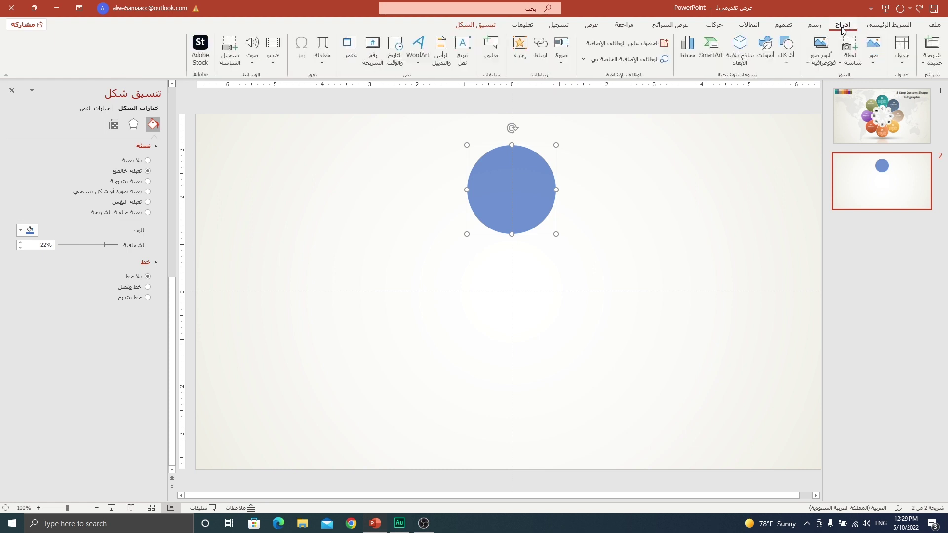
click(787, 64)
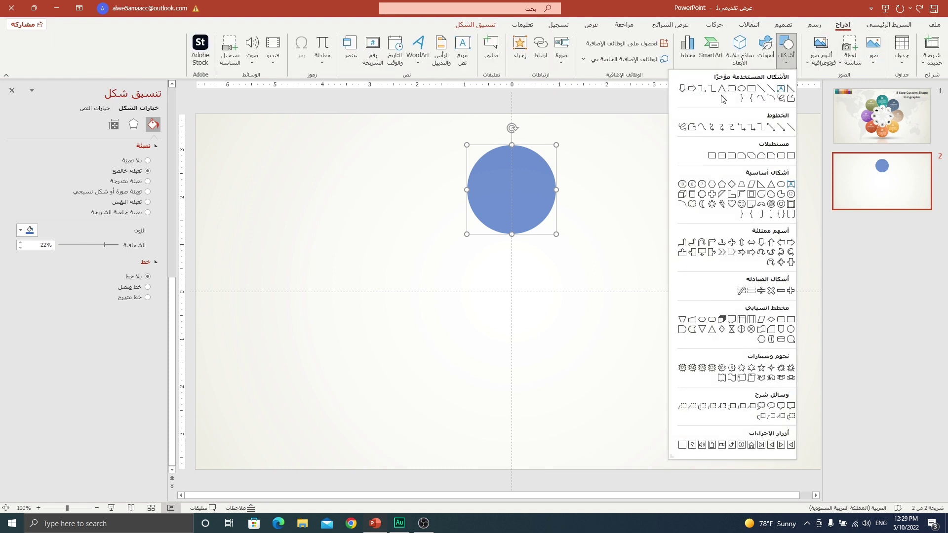
Draw a right triangle below the circle's right side with no outline.
click(761, 186)
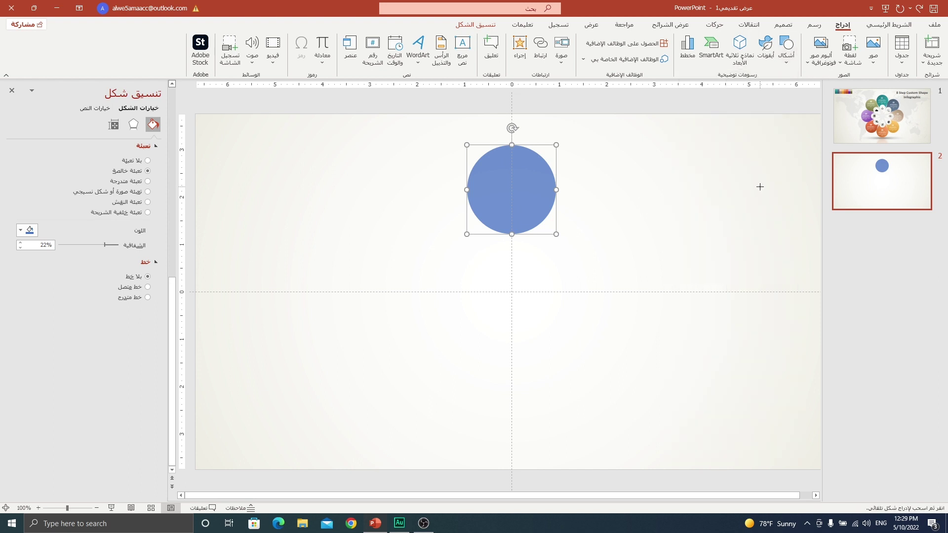
drag(518, 208, 576, 283)
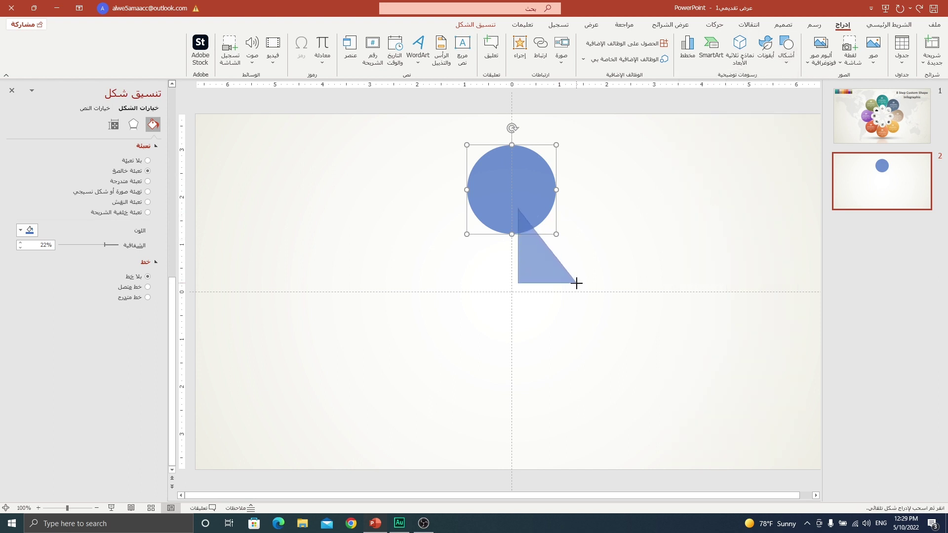
click(584, 50)
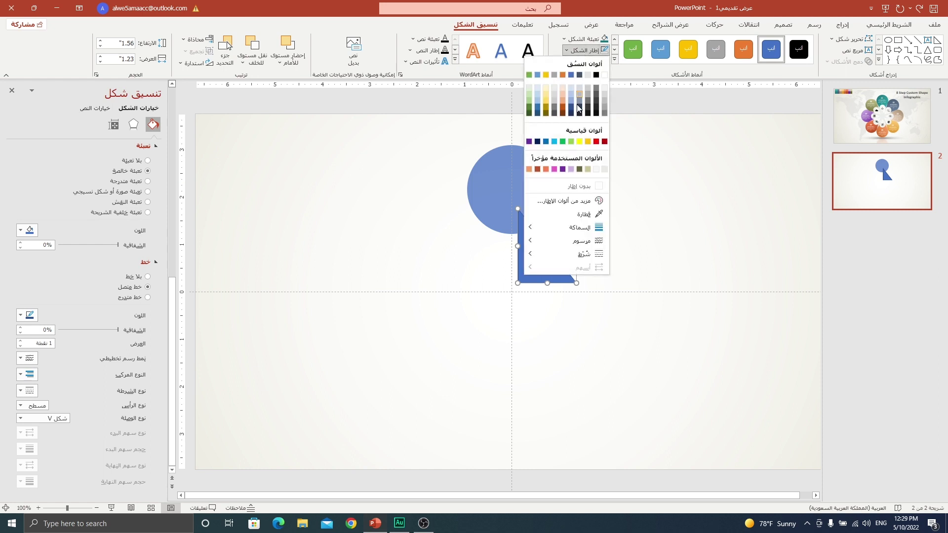
click(582, 186)
Fill the triangle dark orange at 46% transparency and flip it vertically.
click(577, 40)
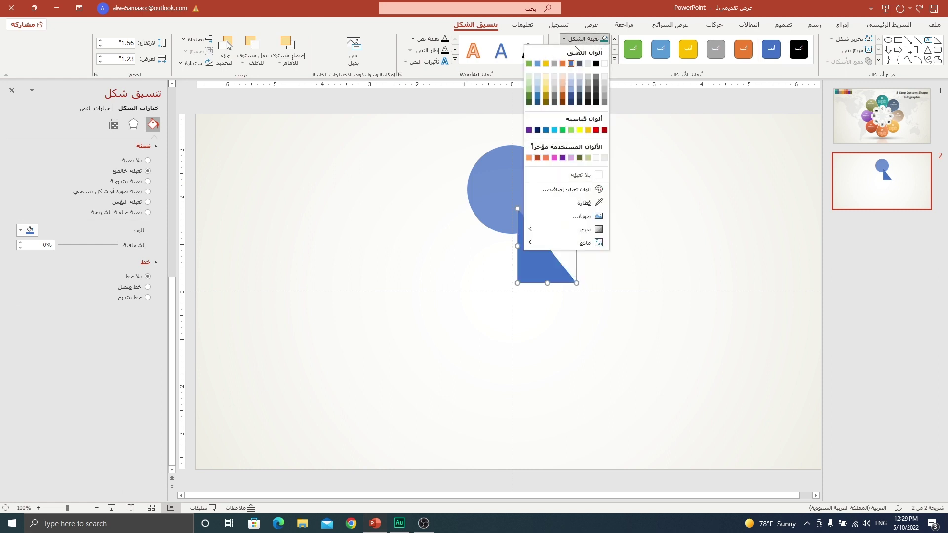
click(563, 97)
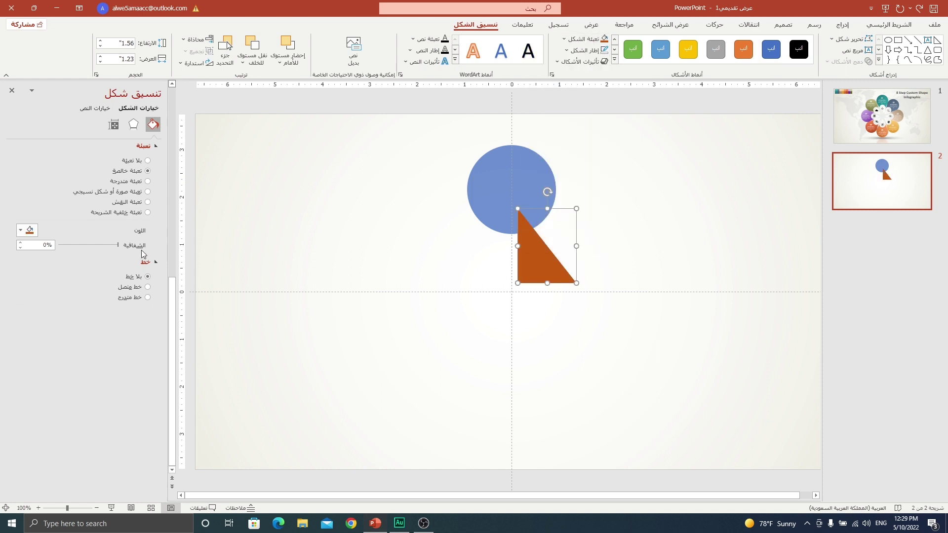
drag(117, 244, 90, 250)
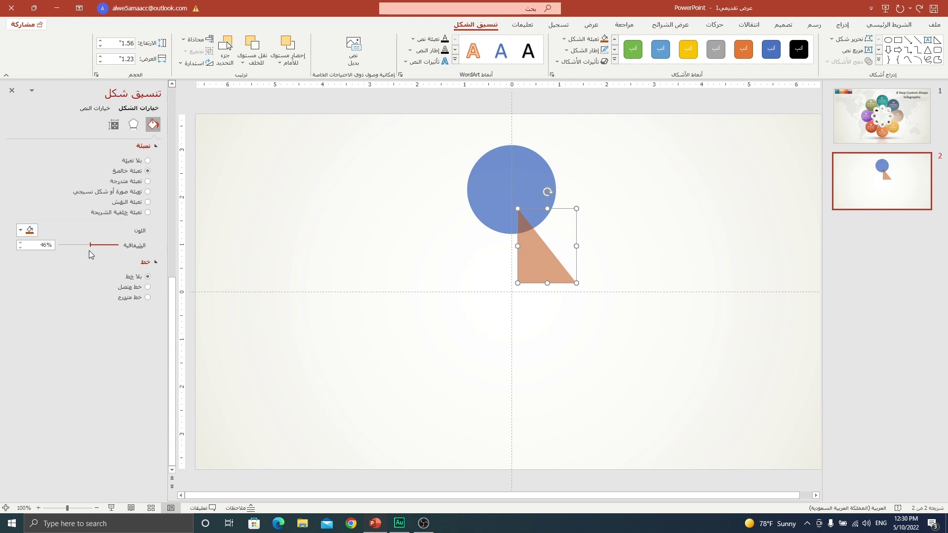
click(183, 64)
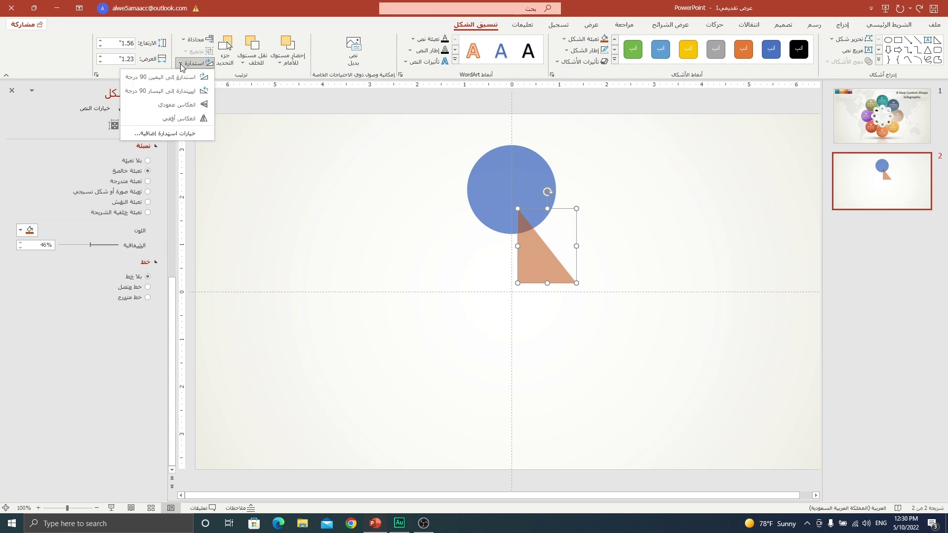
click(174, 105)
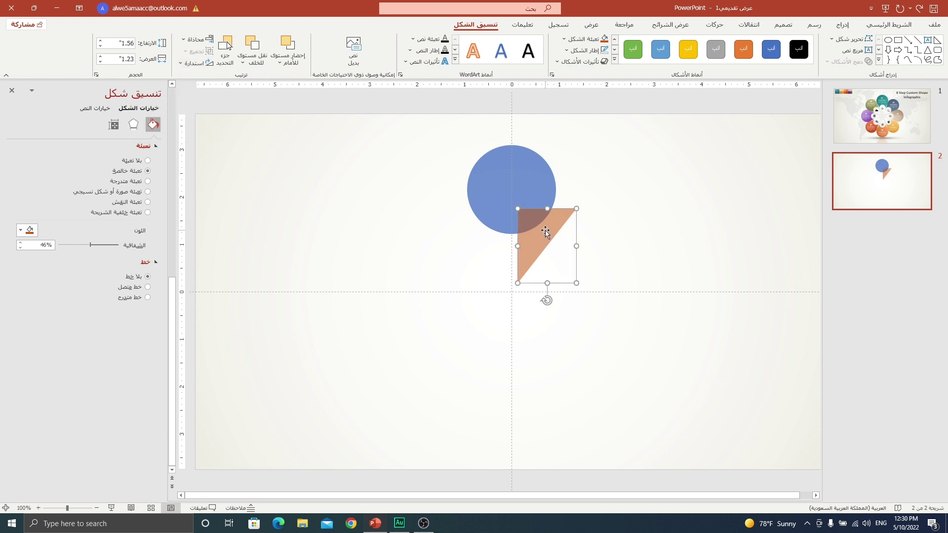
Align the triangle to the centre guide, pull its top-right point to the circle's edge, and duplicate it.
ctrl+scroll(554, 229, up, 5)
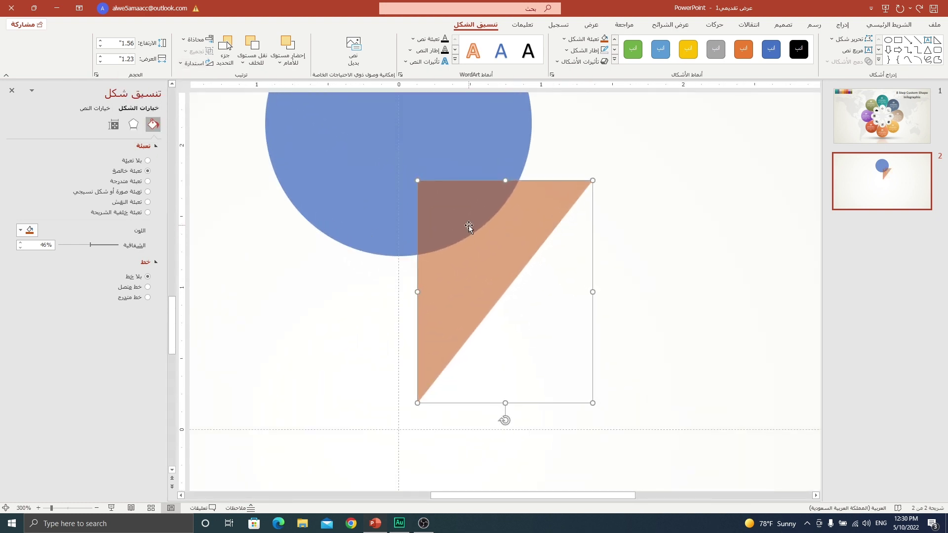
mouse_move(477, 226)
mouse_down()
mouse_move(458, 246)
mouse_move(478, 204)
mouse_move(478, 220)
mouse_up()
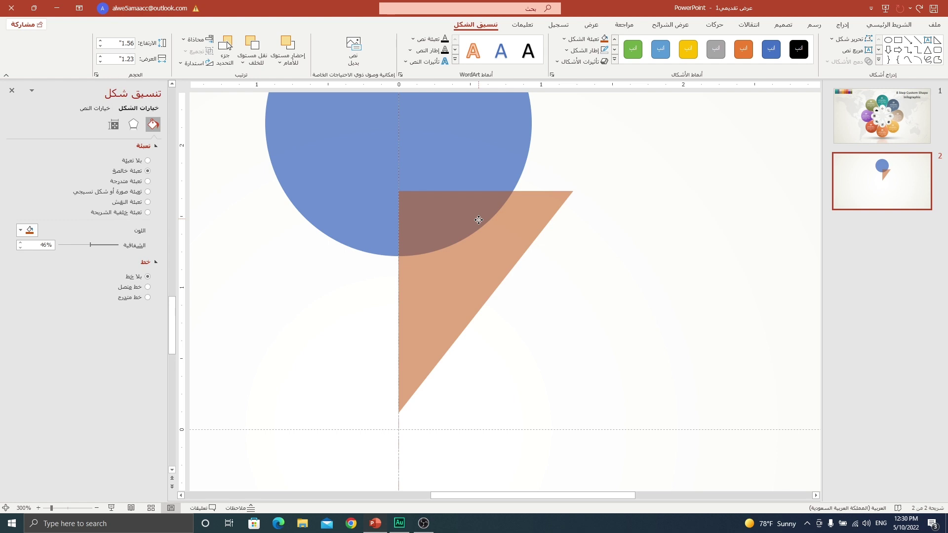
right_click(539, 211)
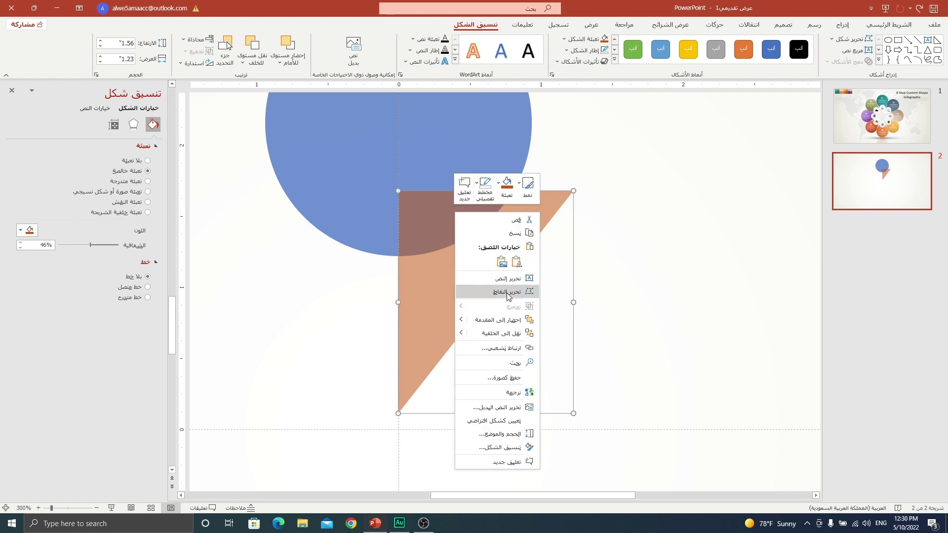
click(514, 292)
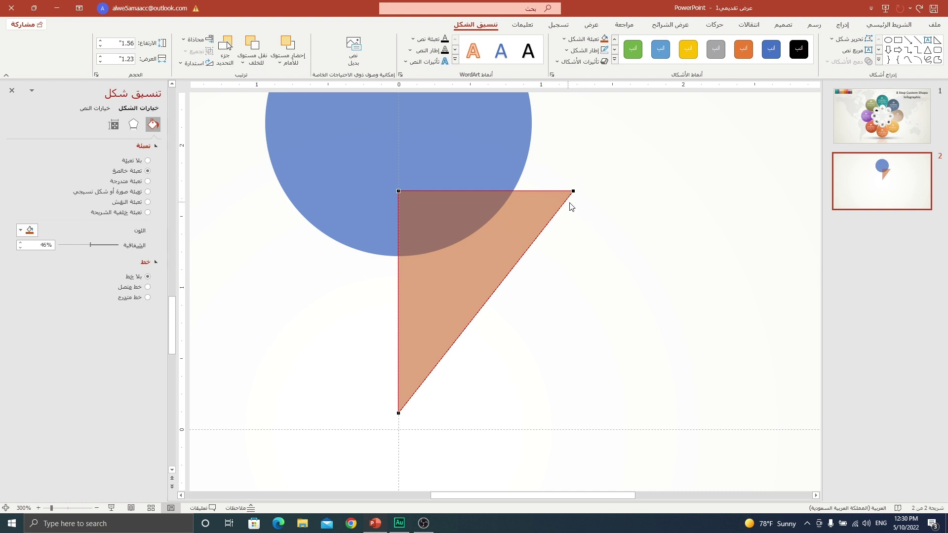
drag(573, 191, 523, 171)
drag(524, 171, 523, 171)
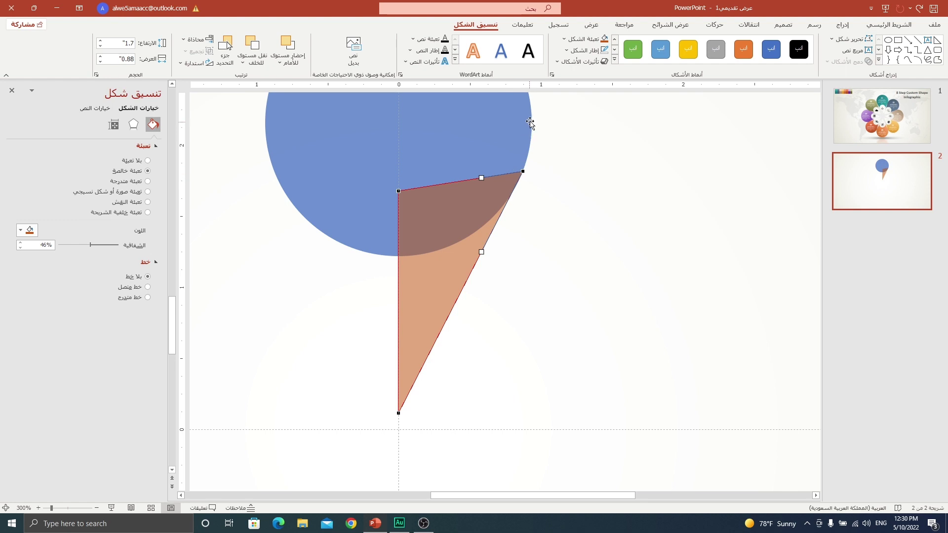
click(472, 249)
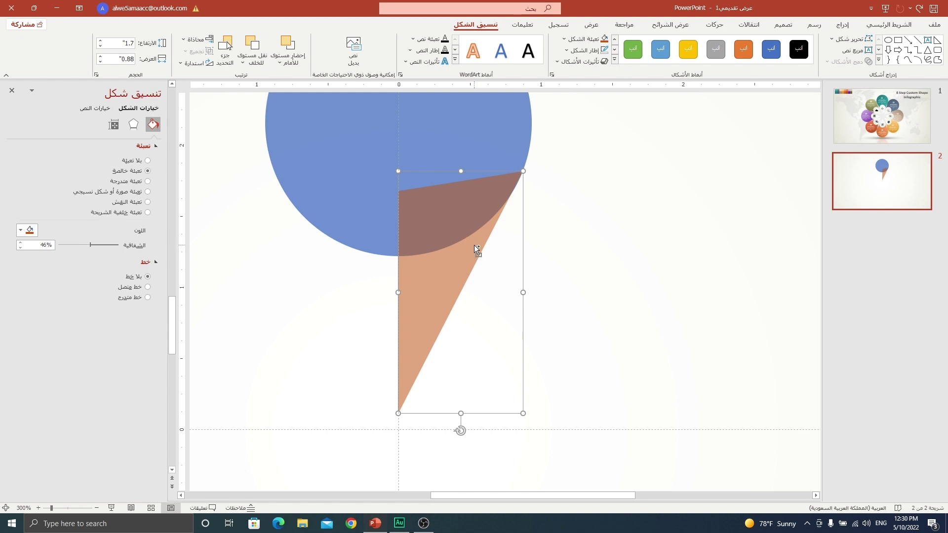
key(ctrl+d)
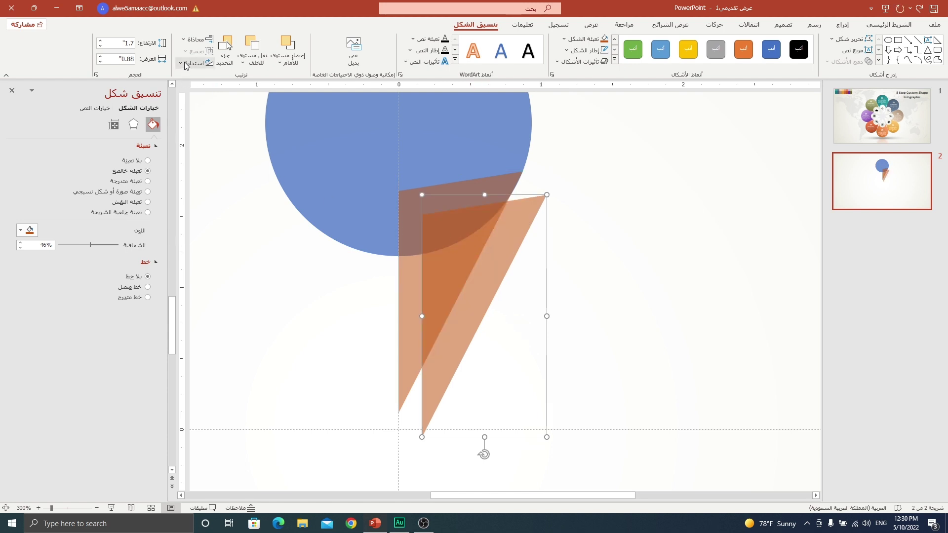
Flip the triangle copy horizontally and align it as the cone's other half.
click(195, 63)
click(168, 119)
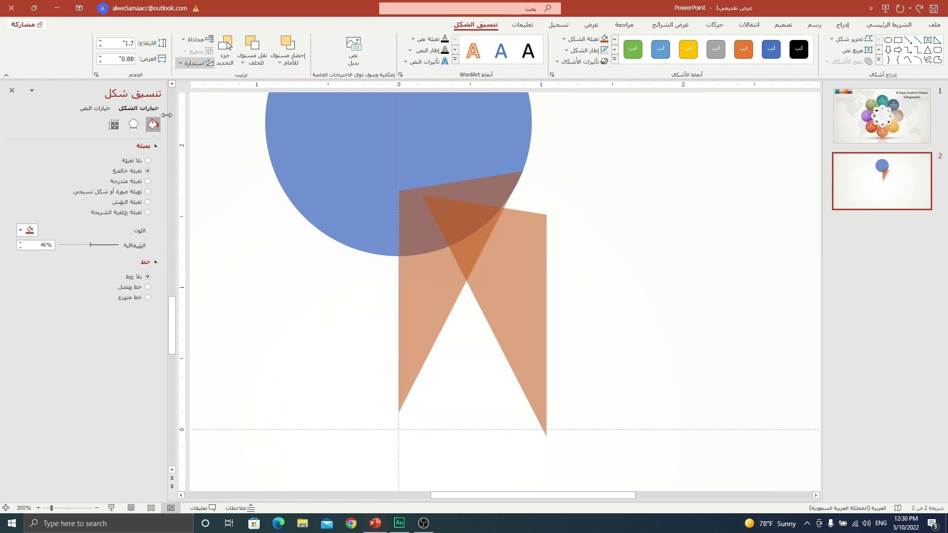
drag(522, 282, 372, 256)
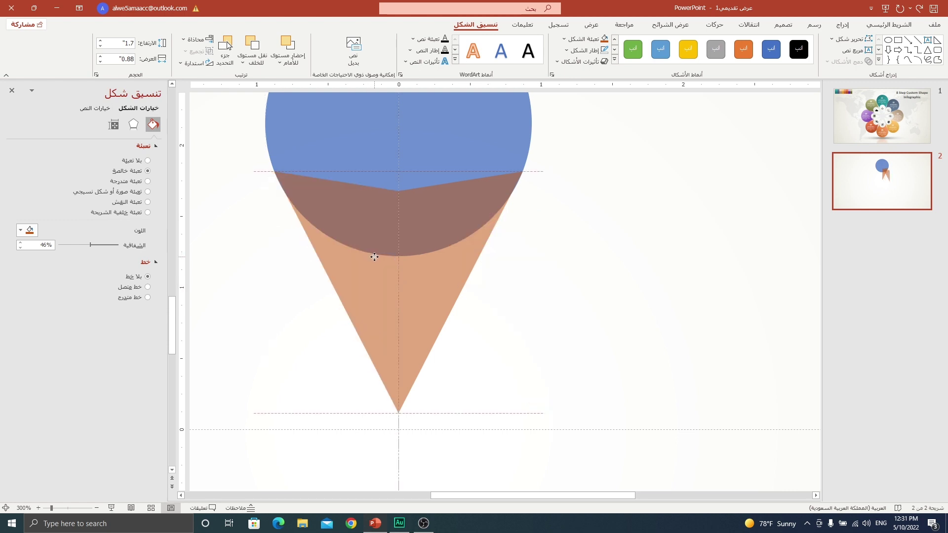
Union both cone halves with the circle into one teardrop at 0% transparency.
ctrl+scroll(464, 271, down, 5)
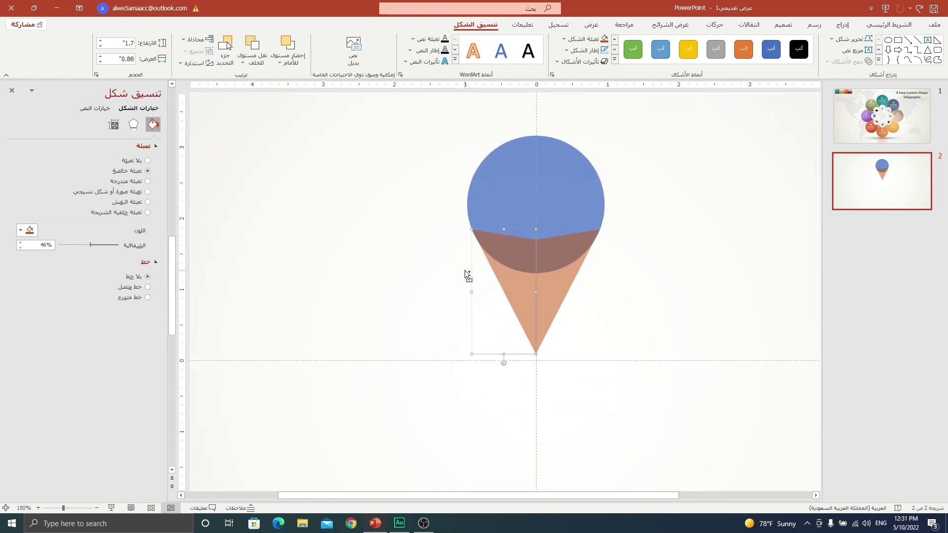
shift+click(565, 265)
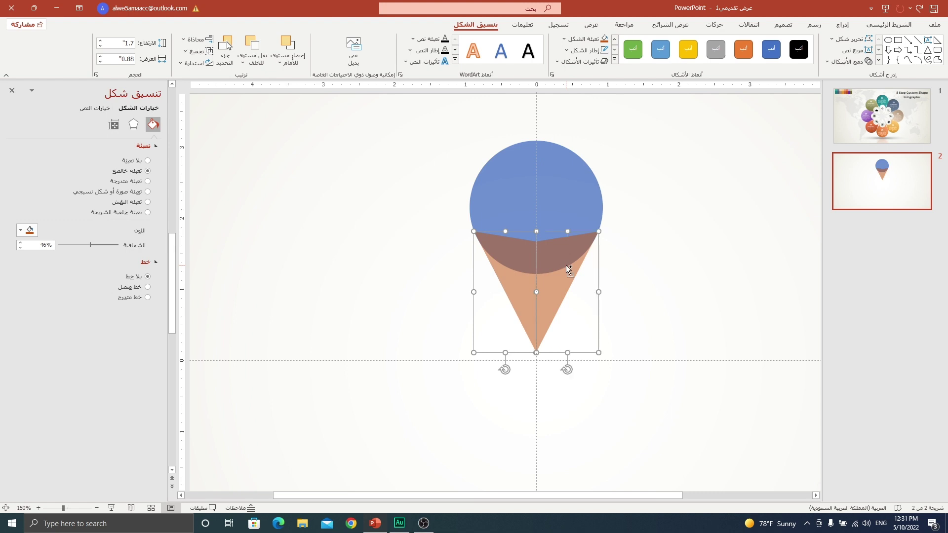
shift+click(564, 203)
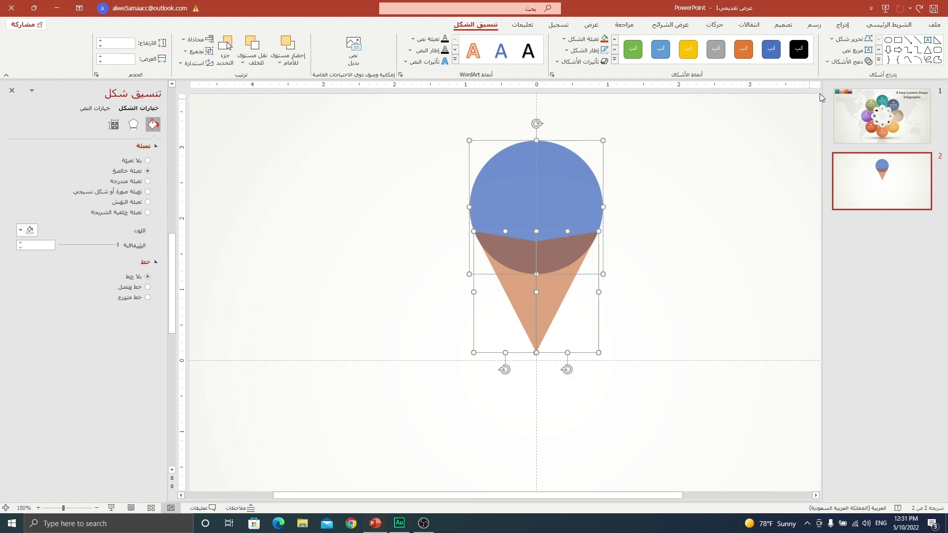
click(847, 61)
click(849, 76)
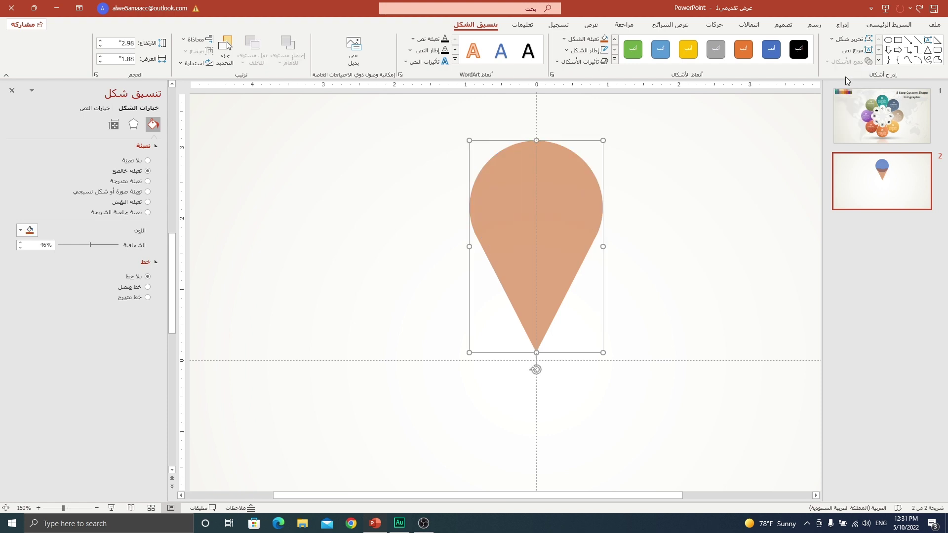
drag(90, 245, 118, 245)
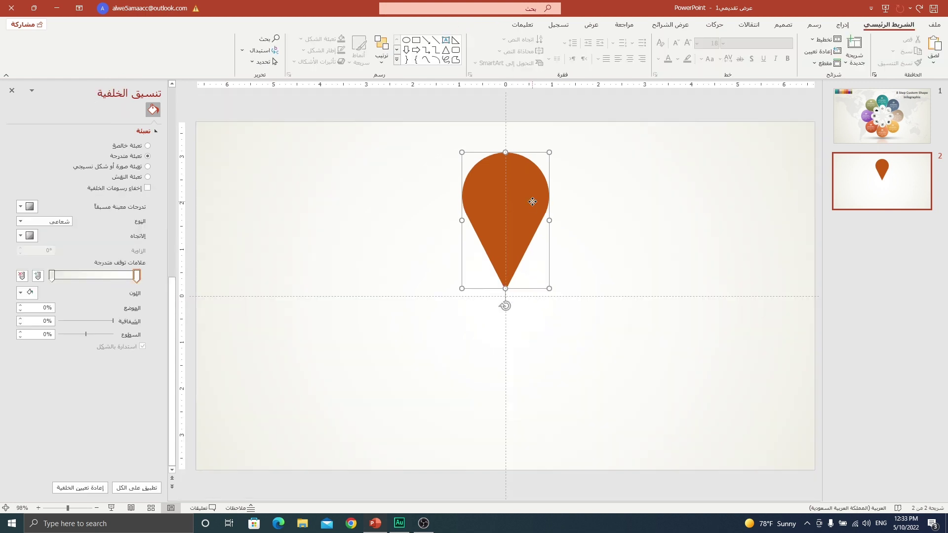
Place a copy of the teardrop to its right and give it a soft gradient fill.
drag(533, 202, 616, 210)
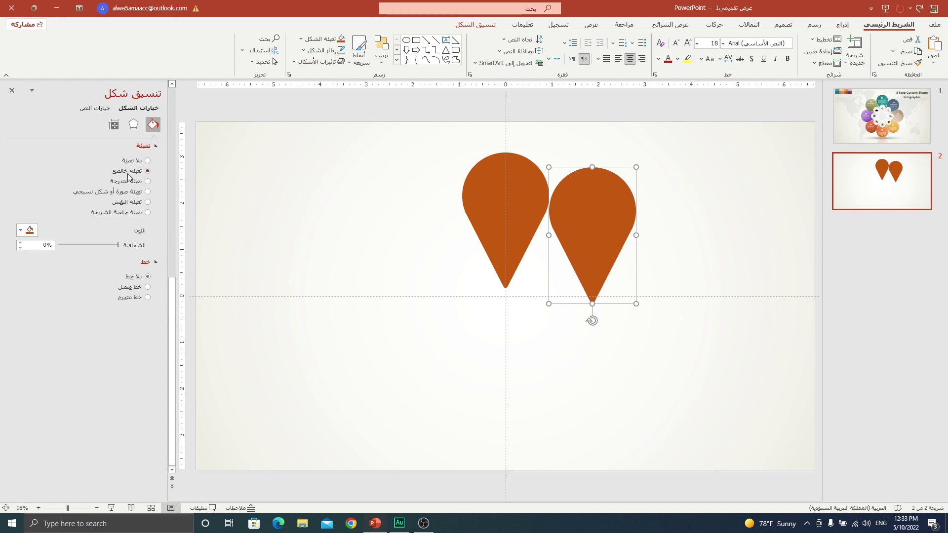
click(118, 184)
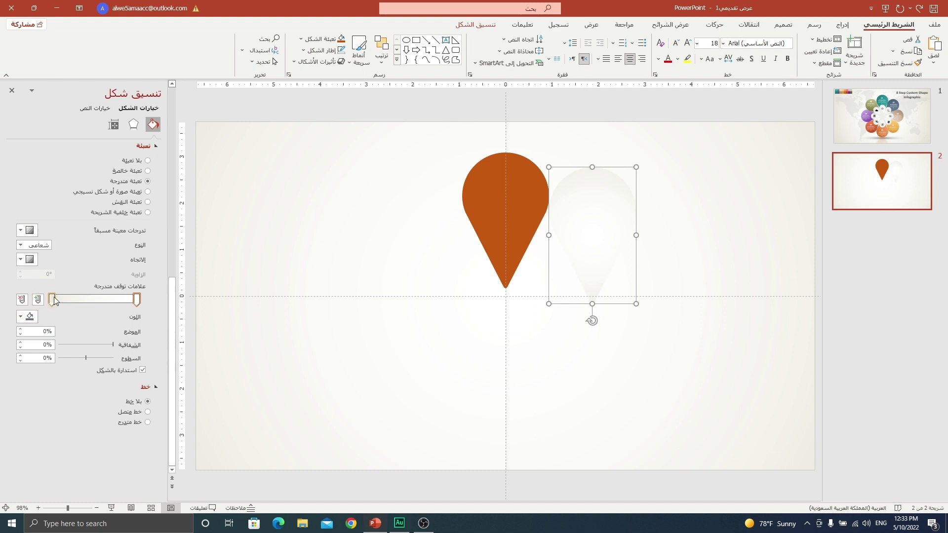
mouse_move(137, 300)
mouse_down()
mouse_move(119, 299)
mouse_move(137, 299)
mouse_up()
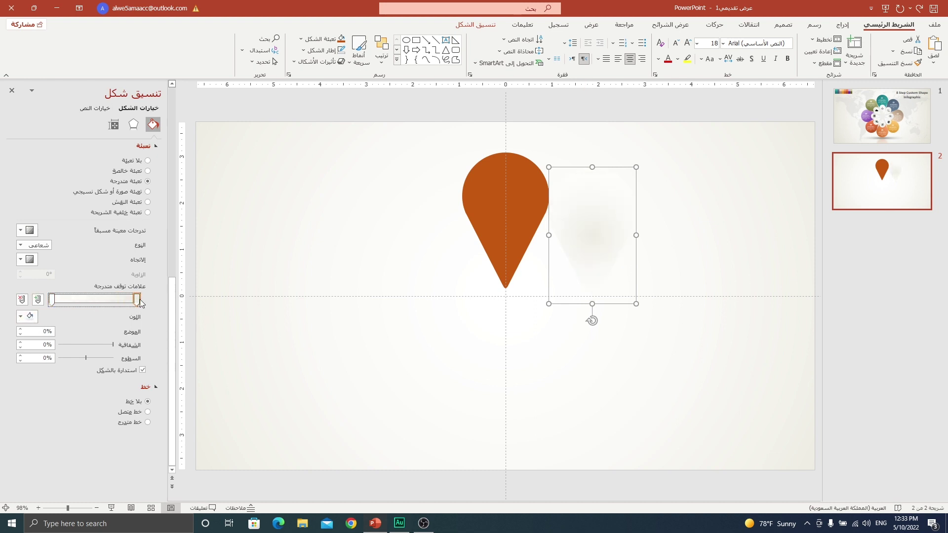
Make the copy's gradient linear with a 225° angle.
click(35, 245)
click(35, 253)
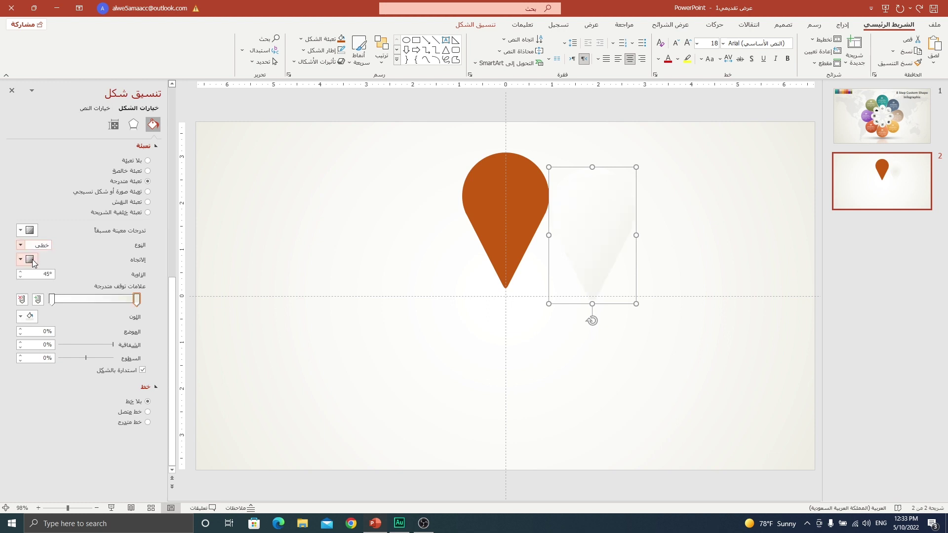
click(27, 259)
click(96, 297)
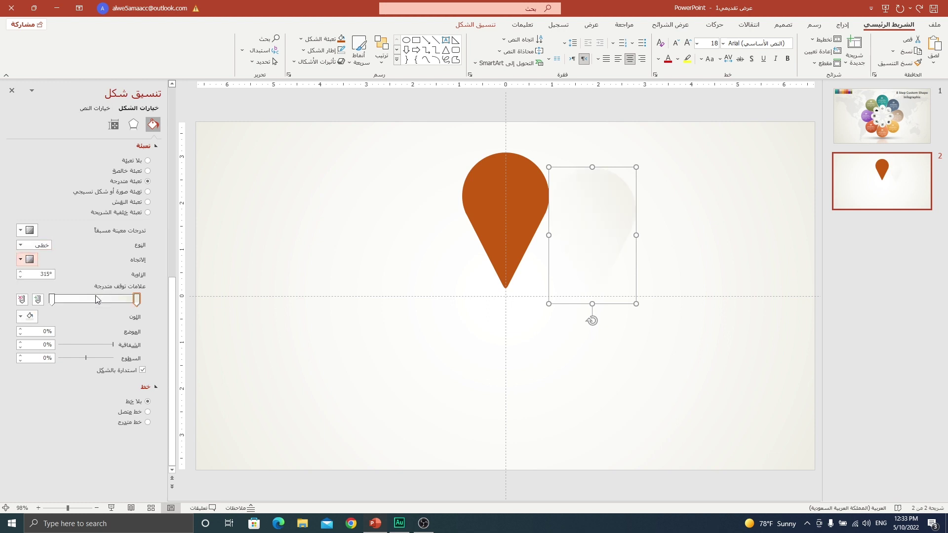
click(22, 259)
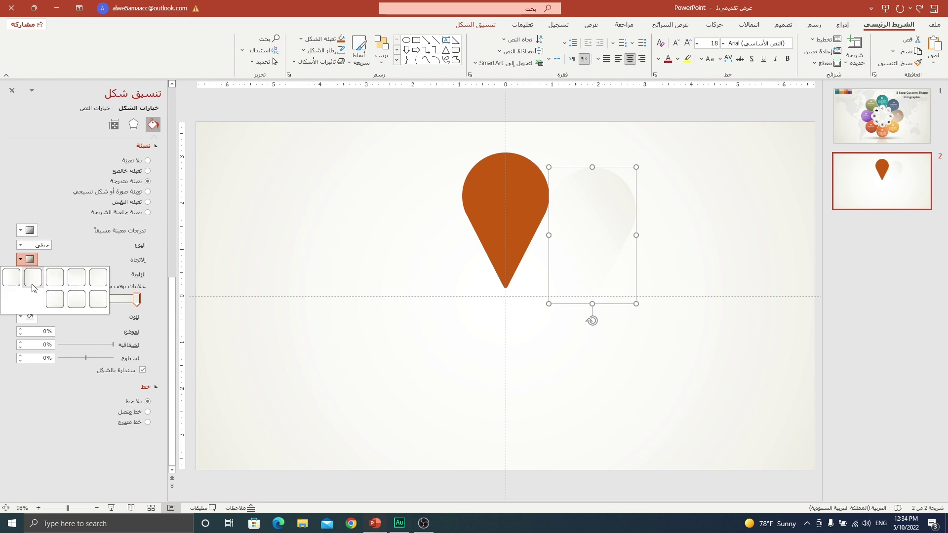
click(58, 299)
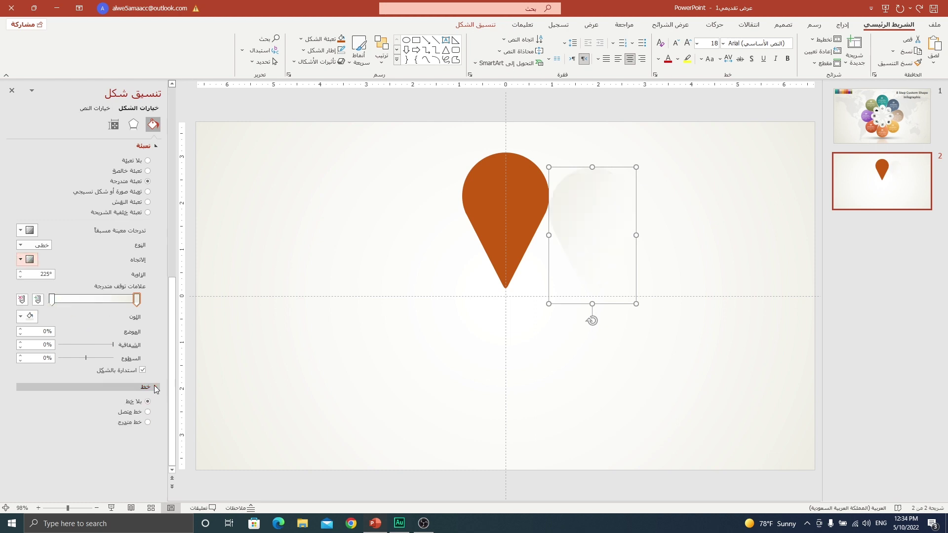
Give the pale pin a two-stop gradient outline with light colours on both stops.
click(142, 423)
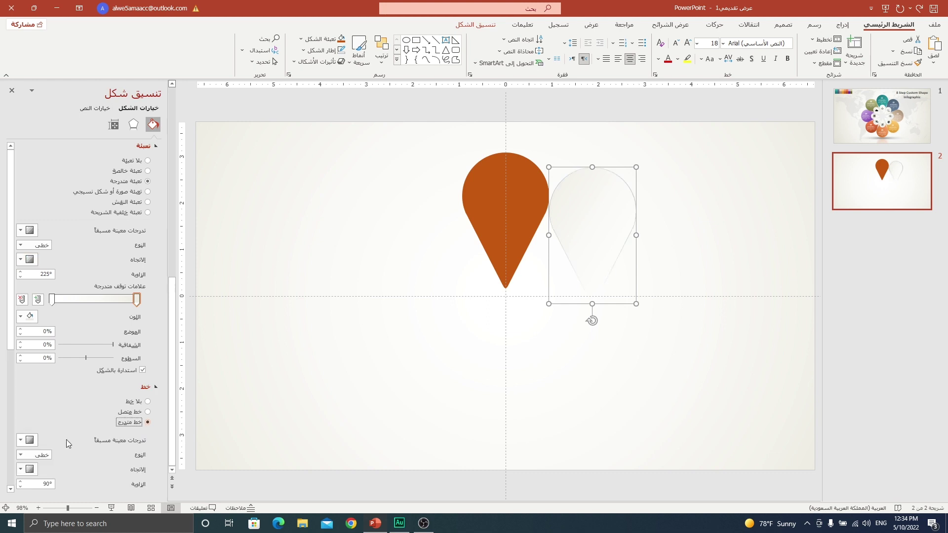
scroll(66, 439, down, 2)
click(22, 462)
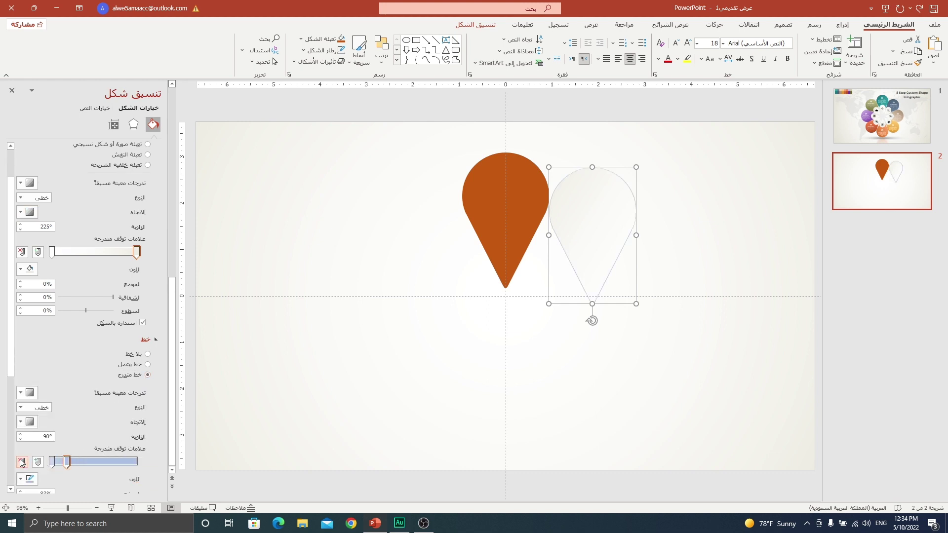
drag(66, 461, 150, 464)
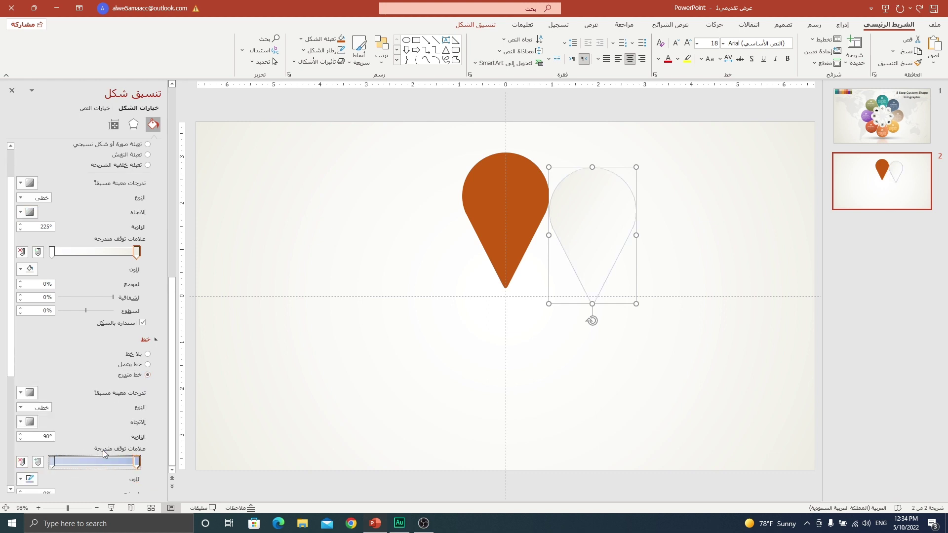
click(30, 478)
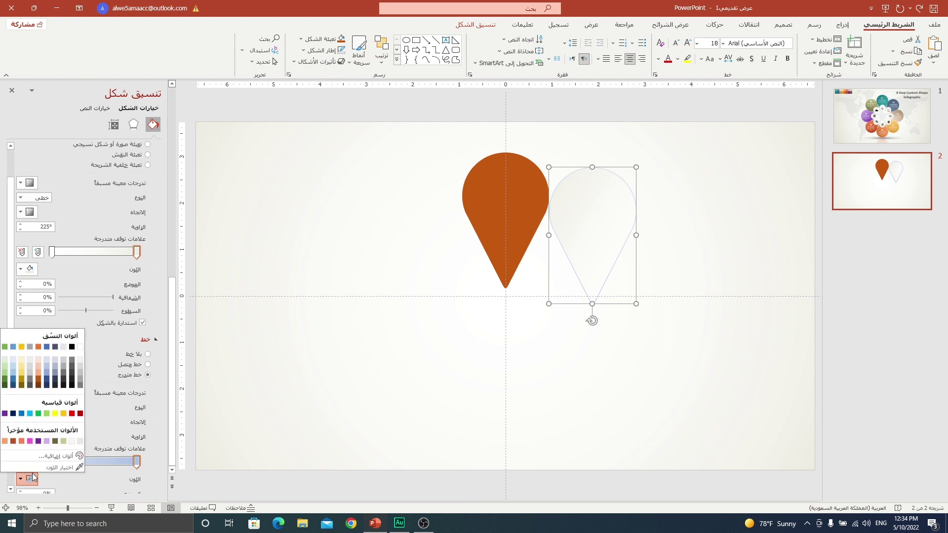
click(81, 442)
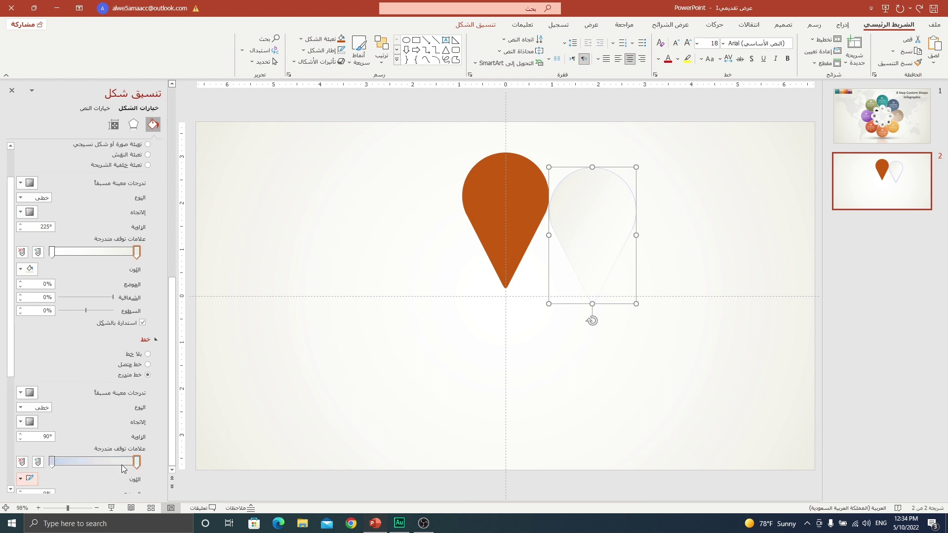
click(137, 462)
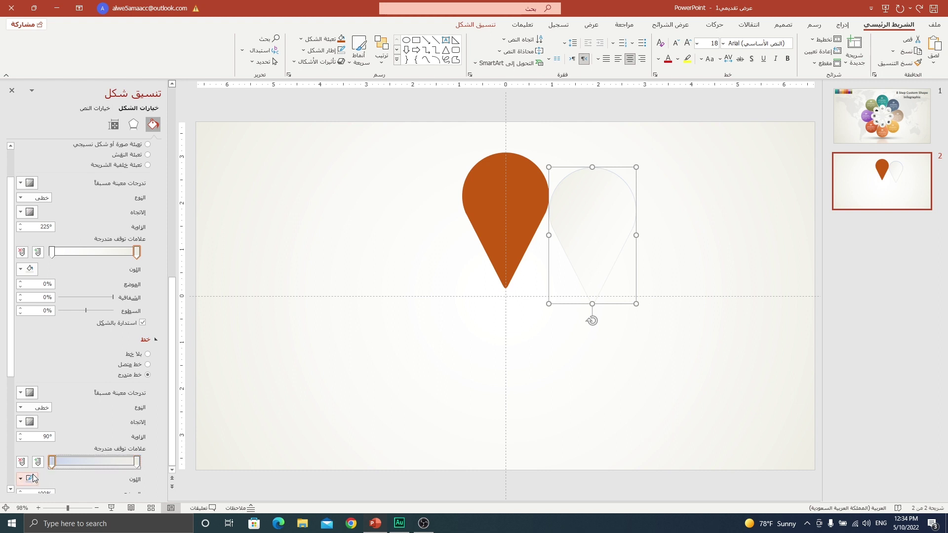
click(27, 478)
click(82, 350)
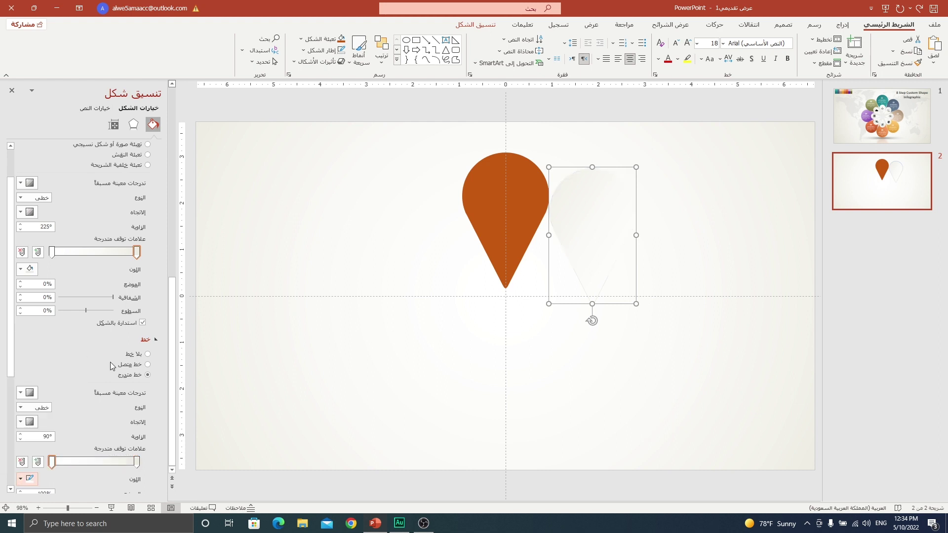
Thicken the pin's gradient outline to 1.75 pt.
scroll(111, 394, down, 3)
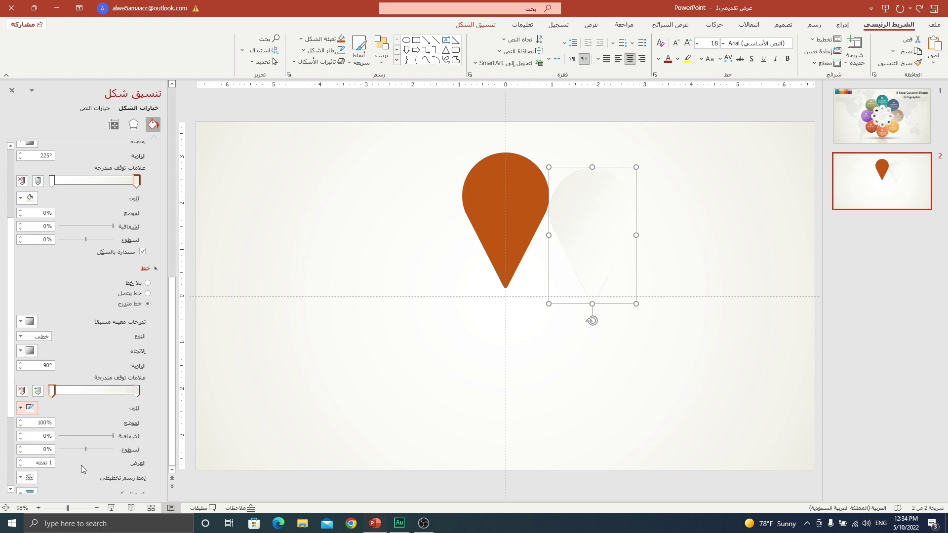
click(20, 460)
click(20, 460)
click(20, 460)
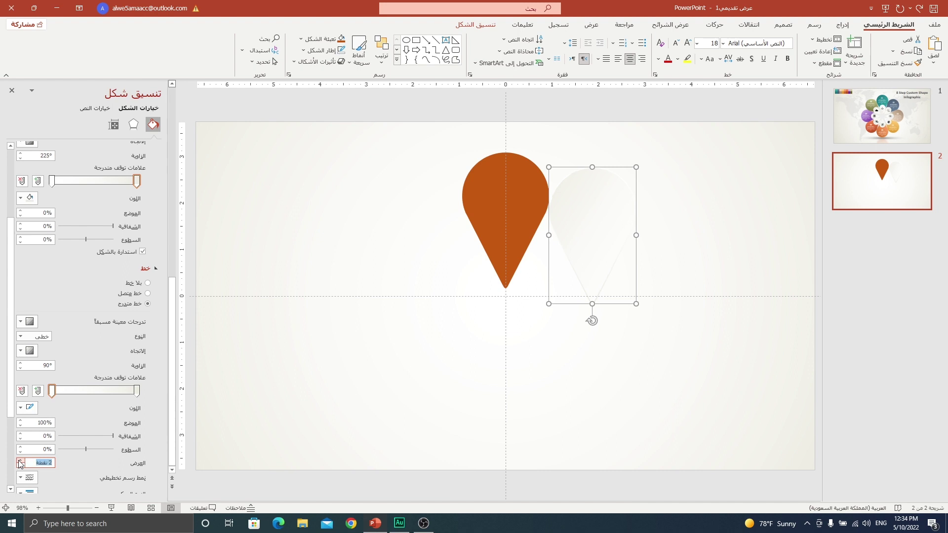
Shrink the pale pin and place it inside the orange teardrop's lower tip.
click(439, 341)
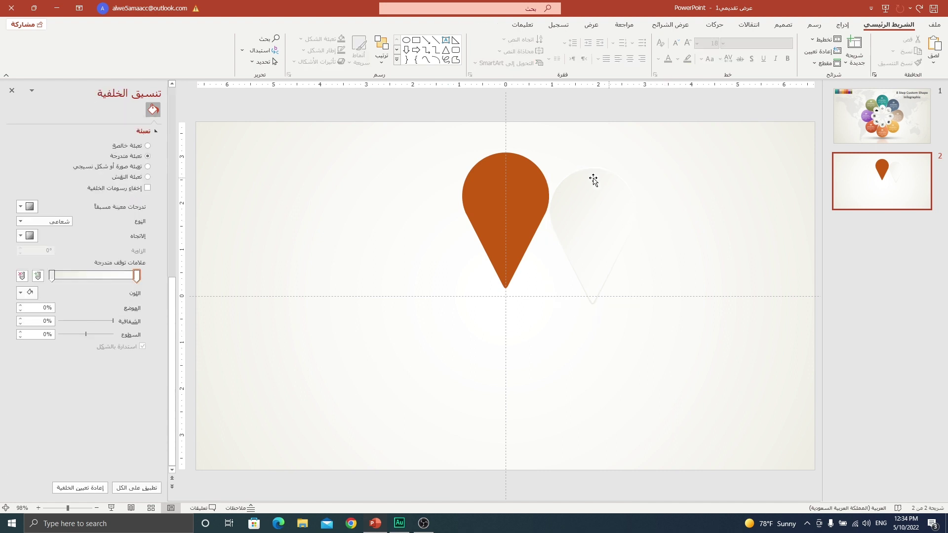
click(594, 203)
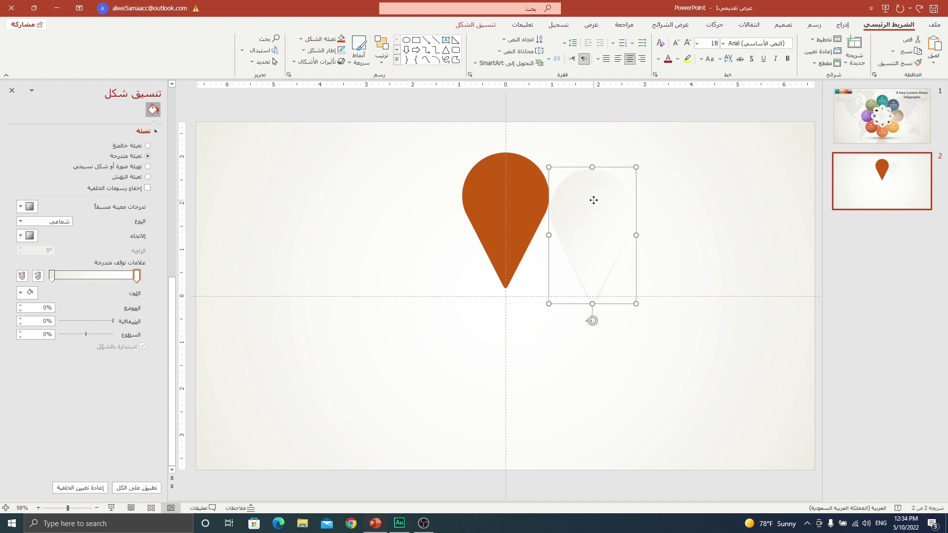
mouse_move(637, 168)
mouse_down()
mouse_move(609, 208)
mouse_move(507, 248)
mouse_up()
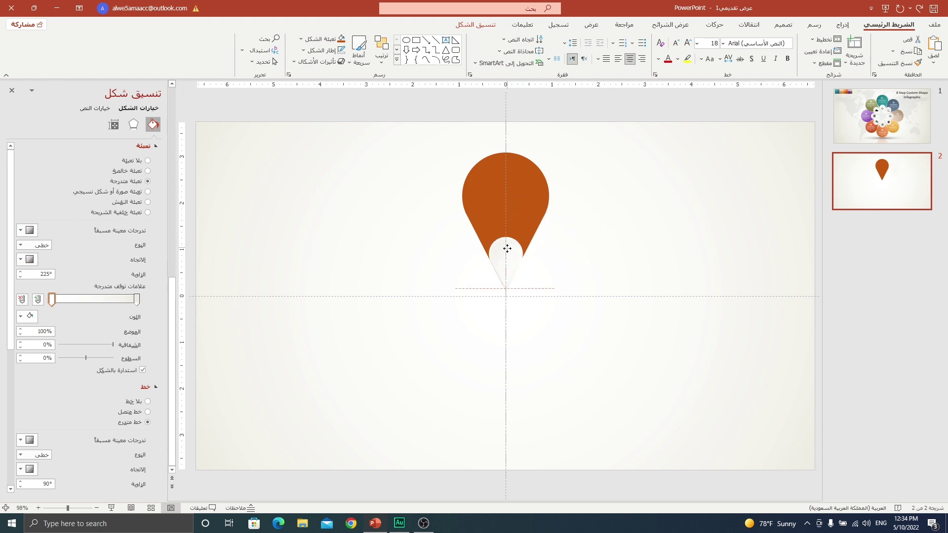
click(465, 258)
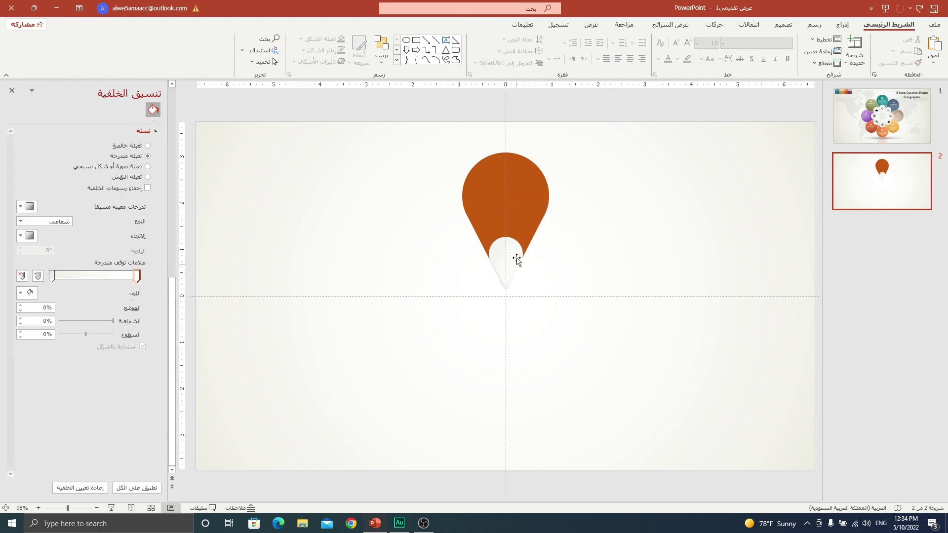
click(514, 262)
click(134, 125)
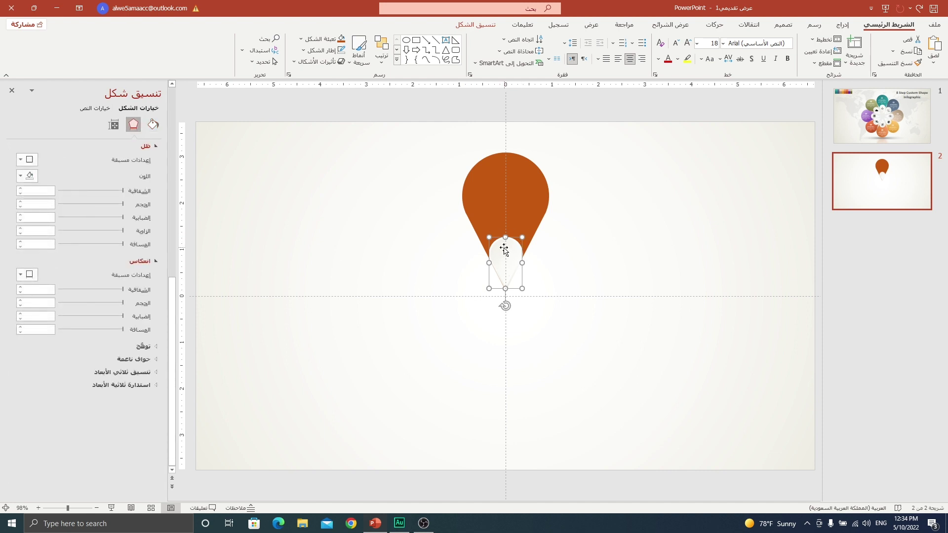
Give the small pin an outer shadow with 68% transparency, 9 pt blur and greater distance.
click(28, 159)
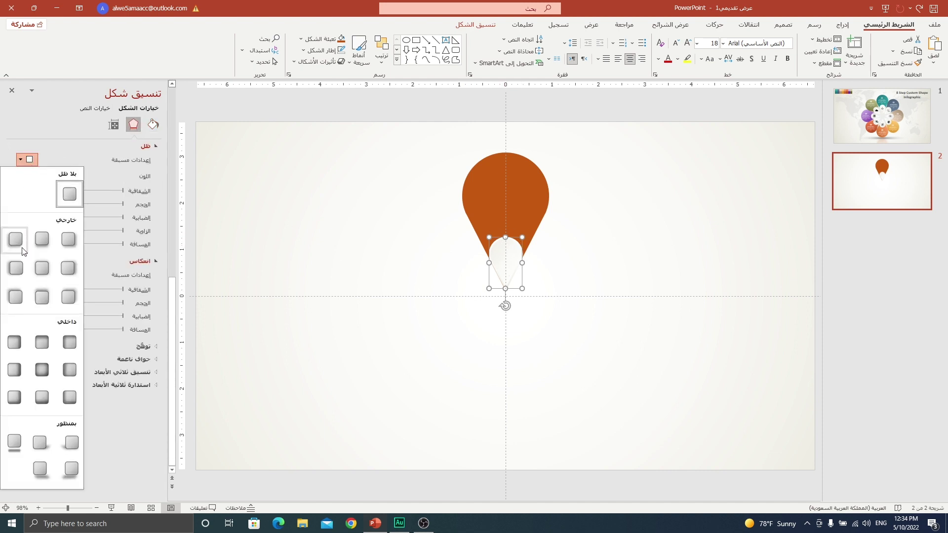
click(75, 269)
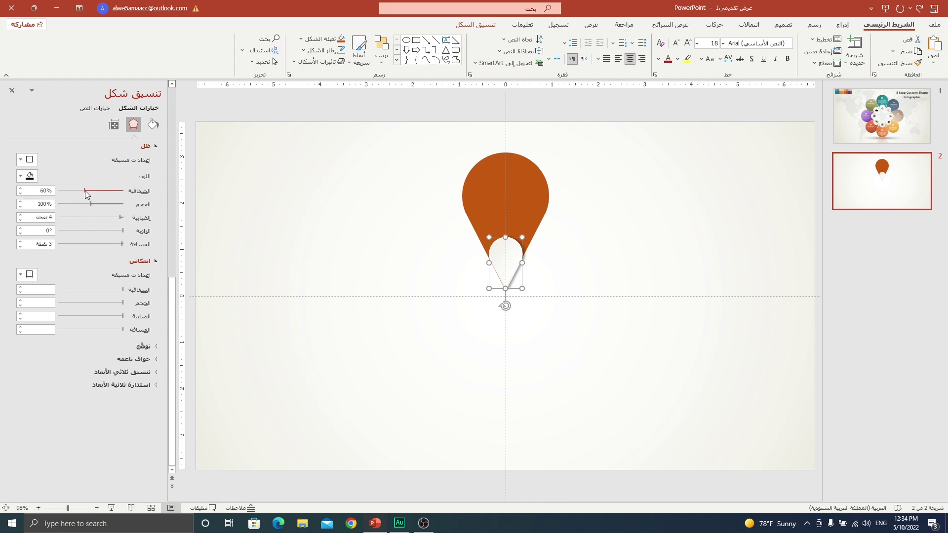
drag(80, 191, 79, 192)
drag(123, 244, 121, 245)
click(381, 274)
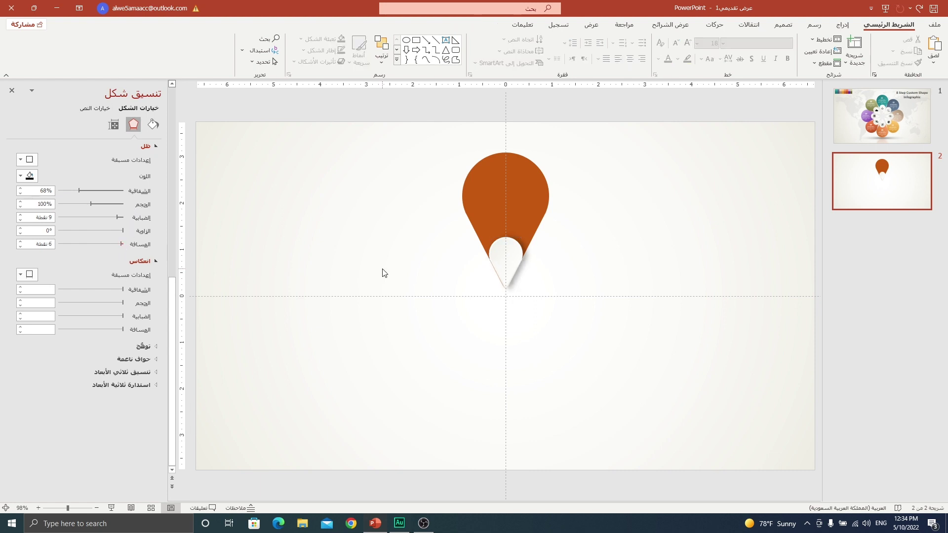
click(510, 254)
click(409, 196)
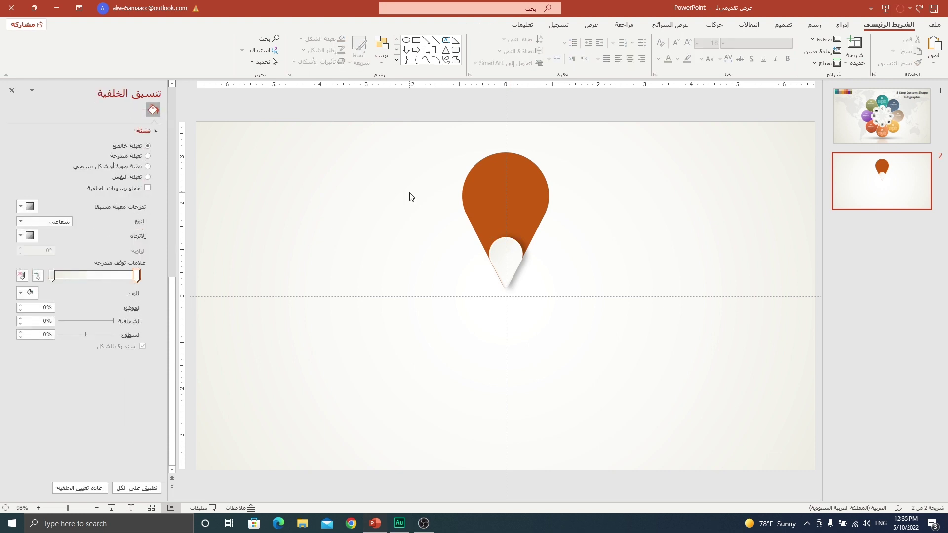
Copy the colour swatch strip from the infographic on slide 1 and paste it onto slide 2.
click(867, 110)
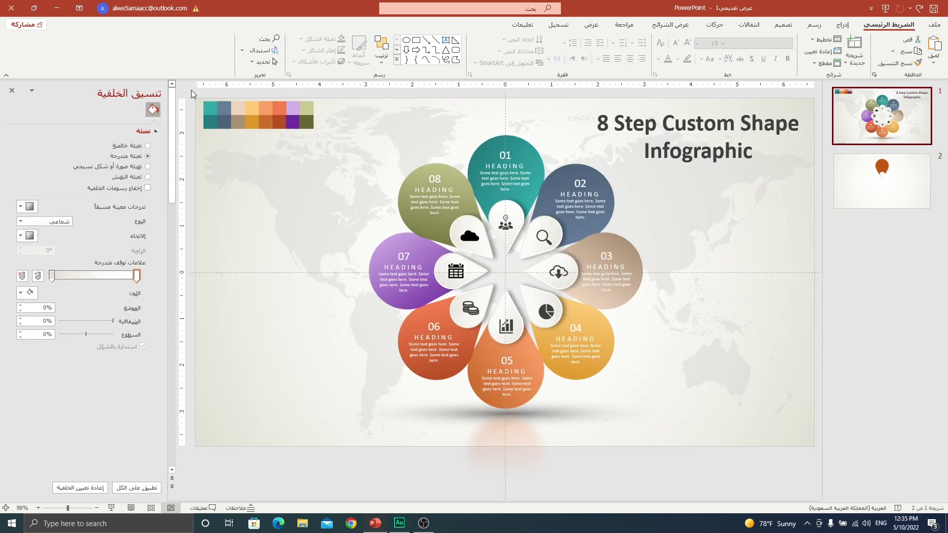
click(284, 121)
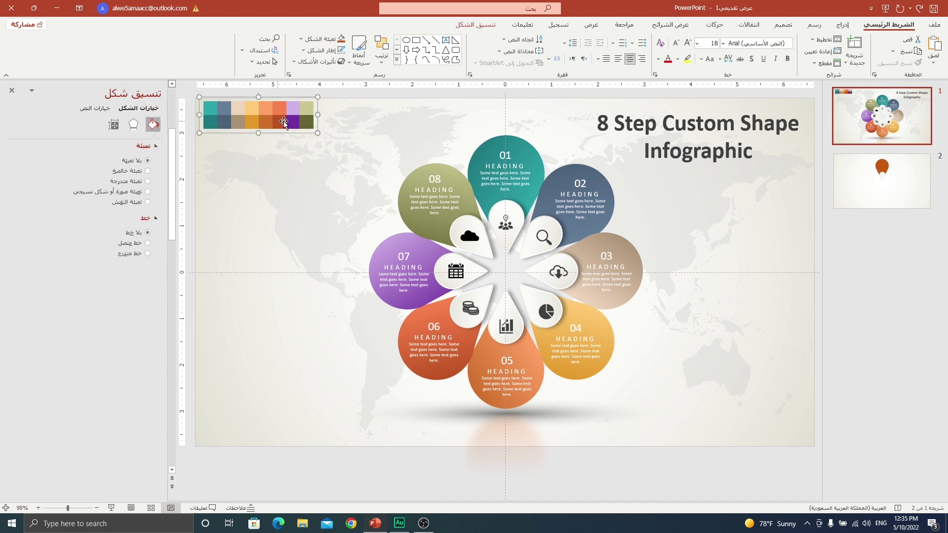
key(Page_Down)
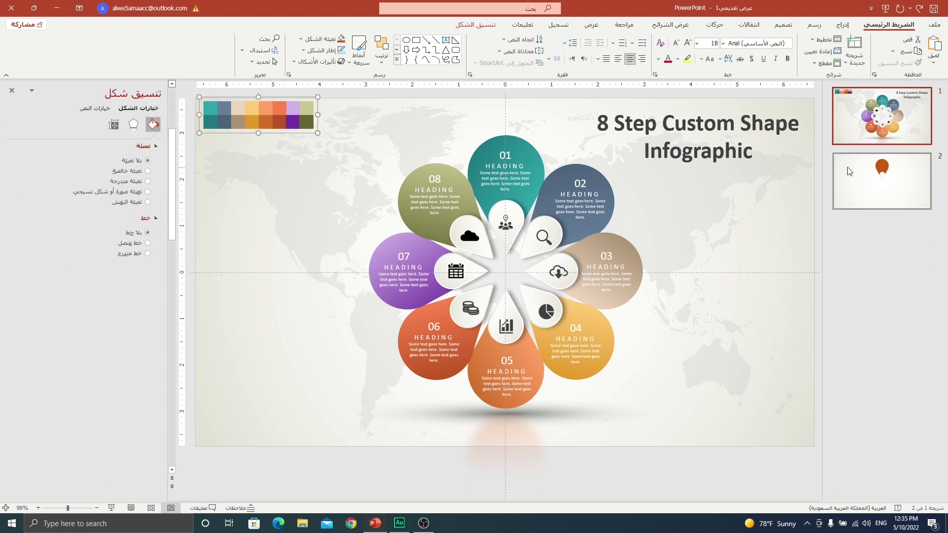
key(ctrl+v)
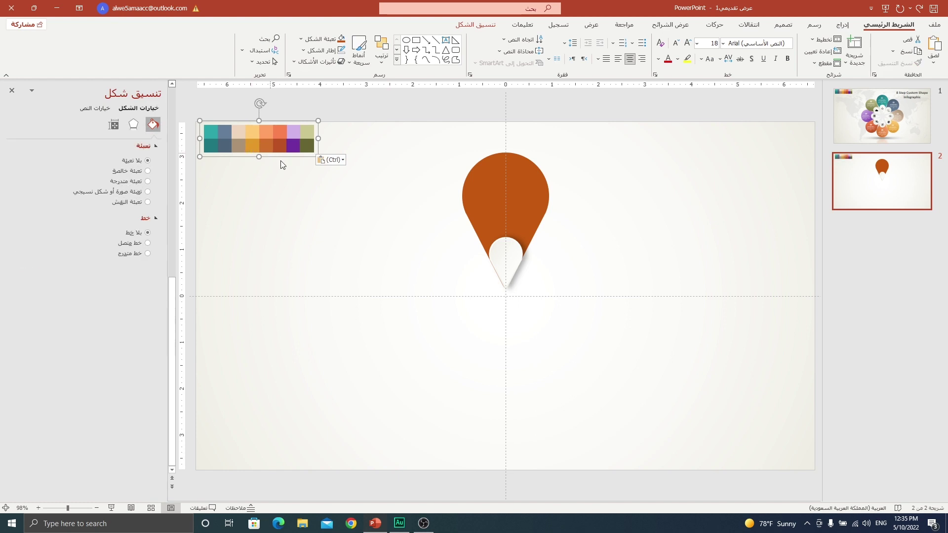
click(491, 194)
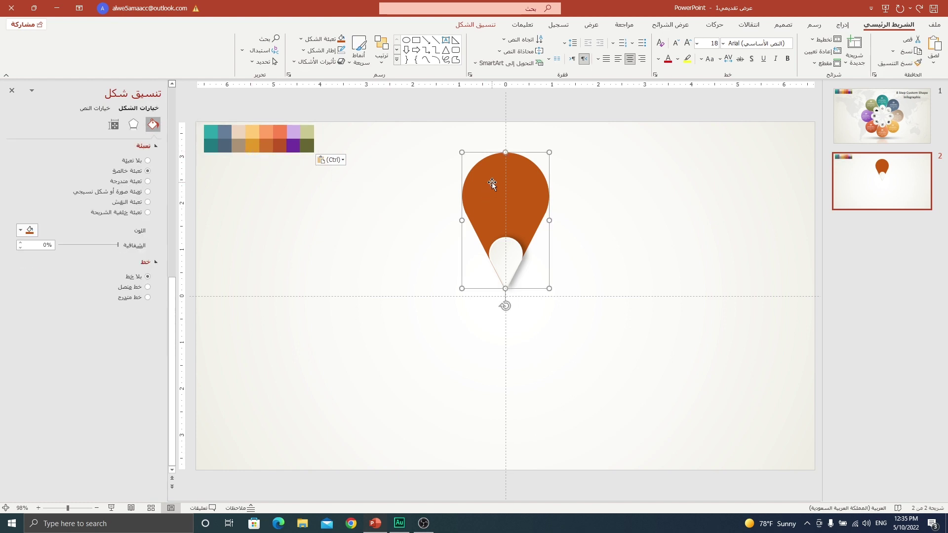
Give the pin a gradient fill with both stops set to teal, sampled from the swatch strip.
click(124, 182)
click(52, 299)
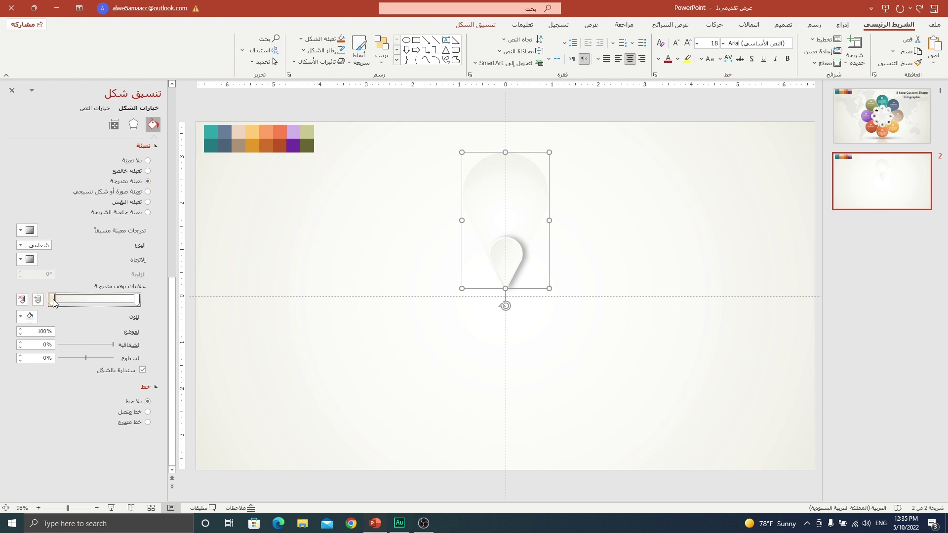
click(20, 316)
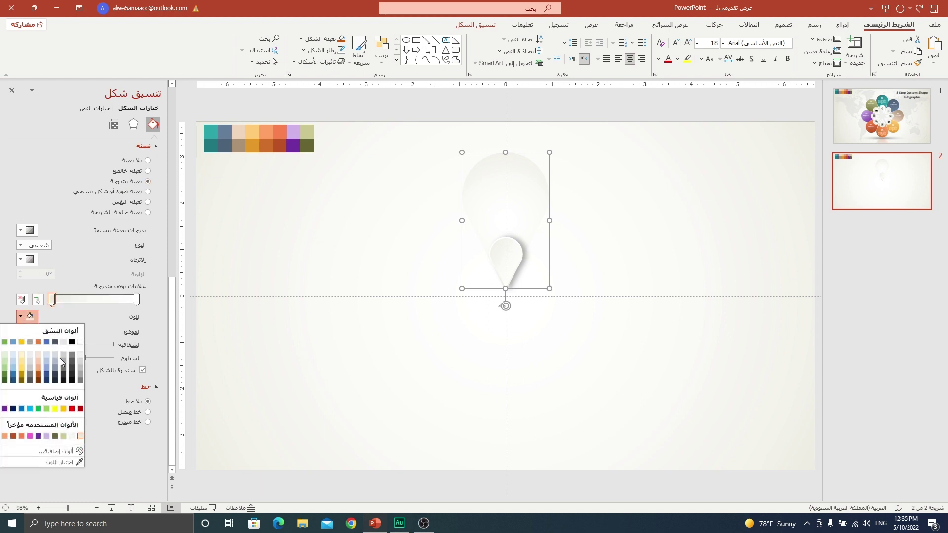
click(73, 464)
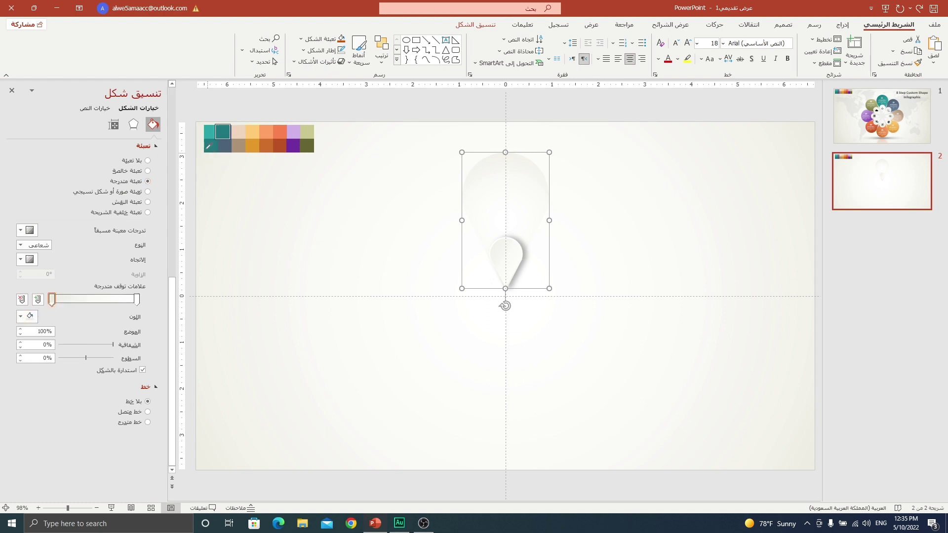
click(211, 144)
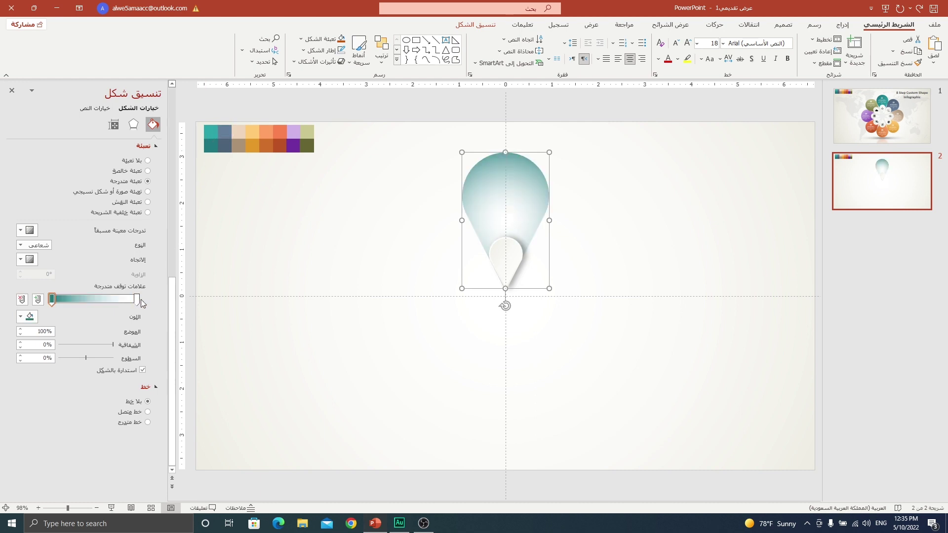
click(137, 300)
click(30, 317)
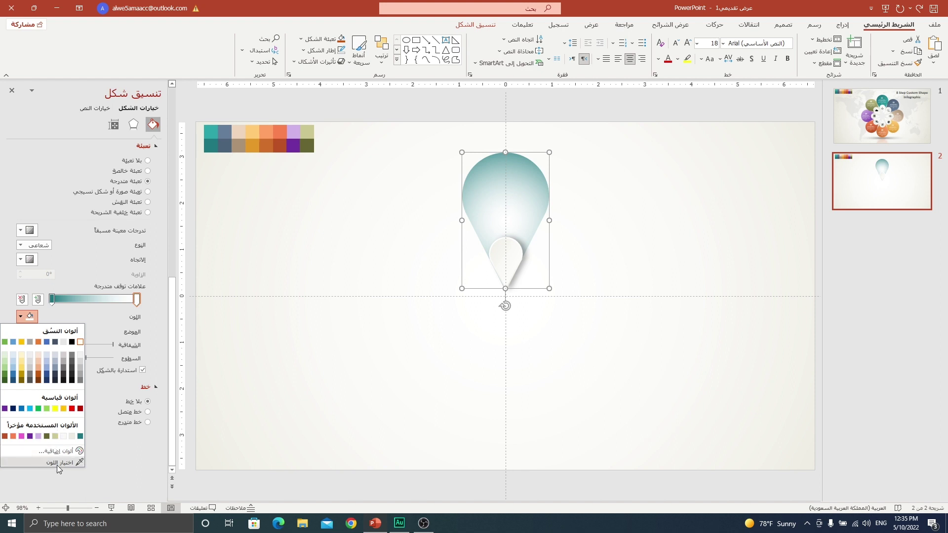
click(57, 463)
click(211, 132)
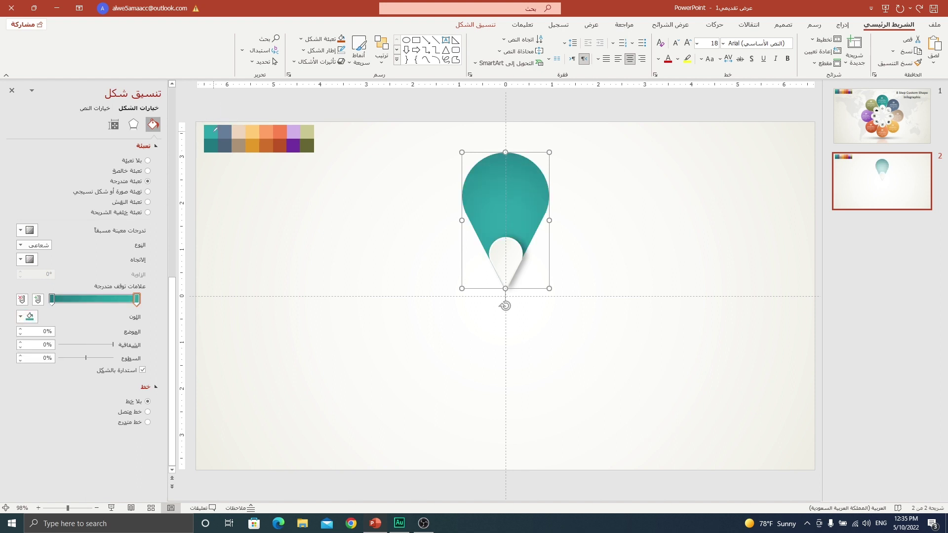
Make the gradient linear at 315° with stops at about 15% and 81%.
click(21, 245)
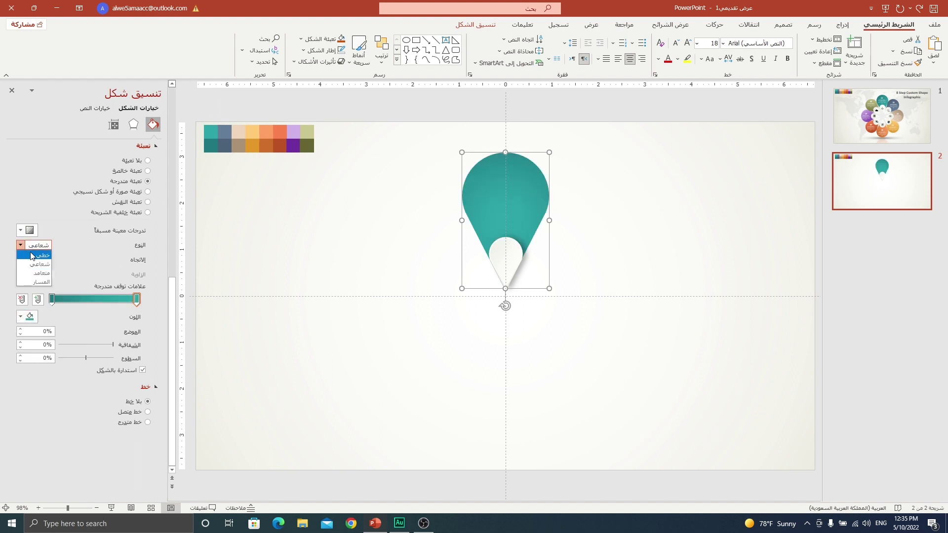
click(32, 256)
click(30, 256)
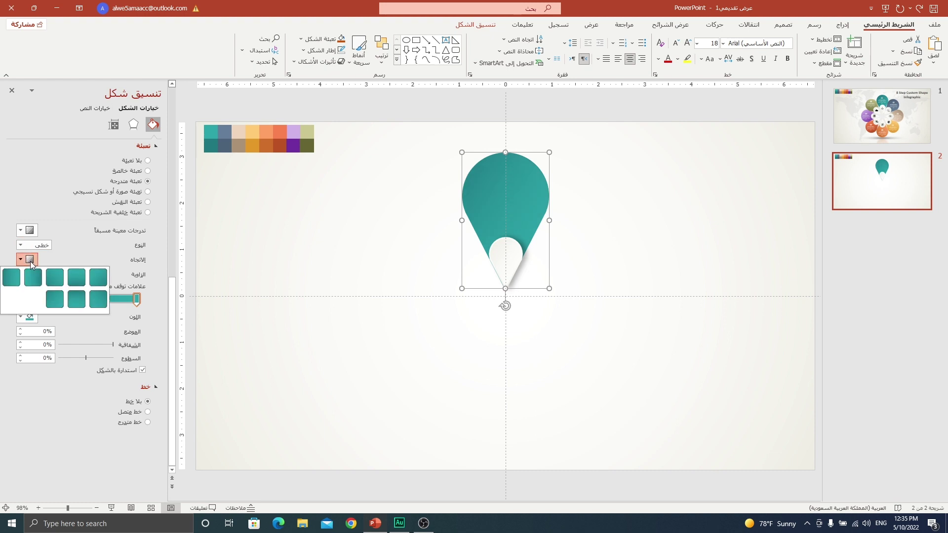
click(103, 301)
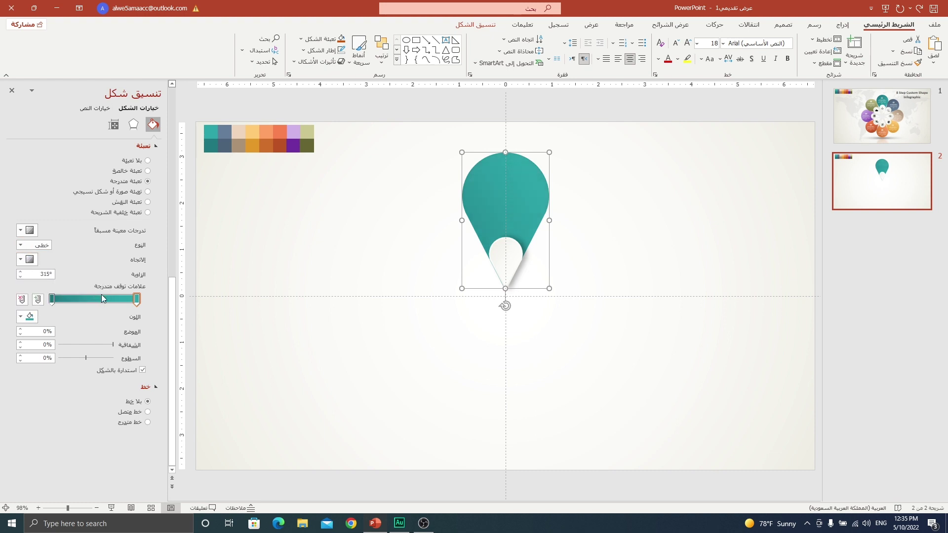
drag(58, 302, 68, 301)
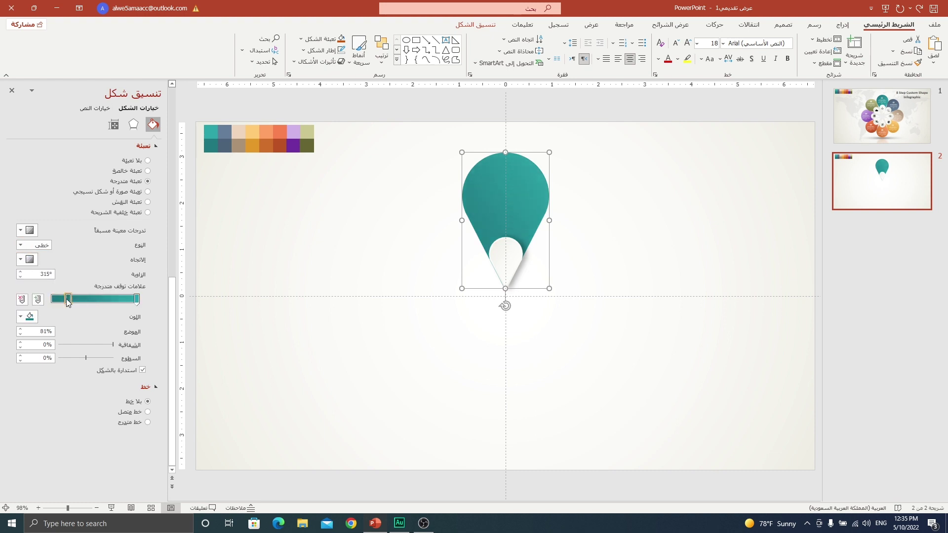
drag(137, 299, 124, 300)
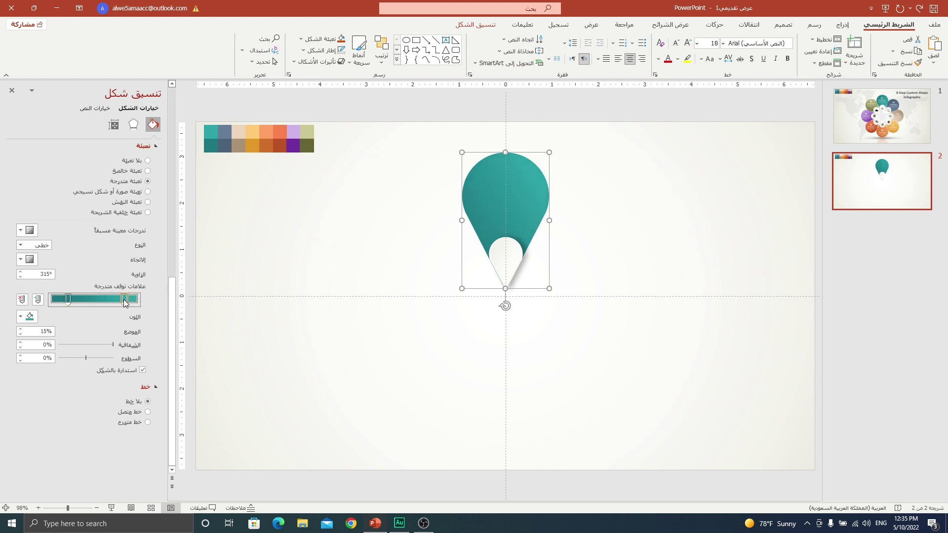
Group the teal teardrop with the inner white pin, shrink the group slightly and move it up.
shift+click(519, 253)
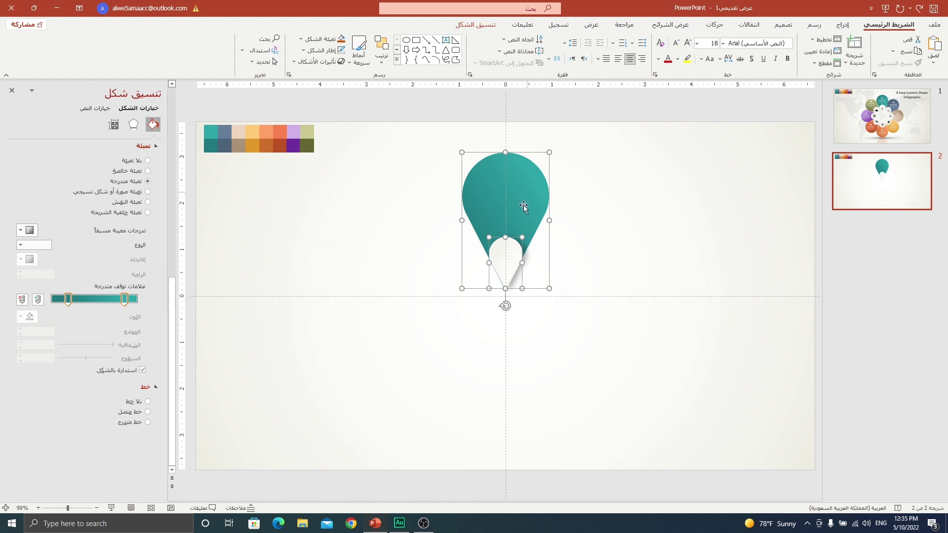
key(ctrl+g)
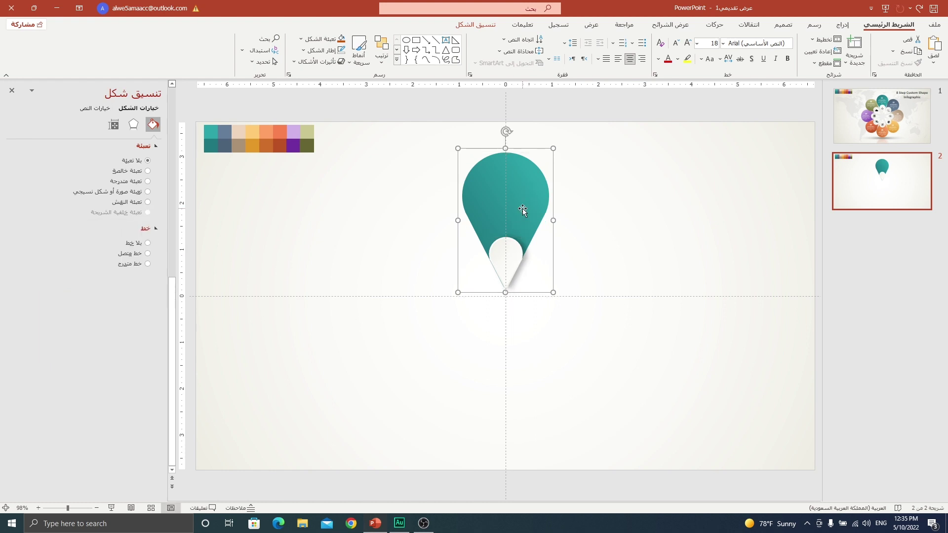
drag(522, 197, 522, 191)
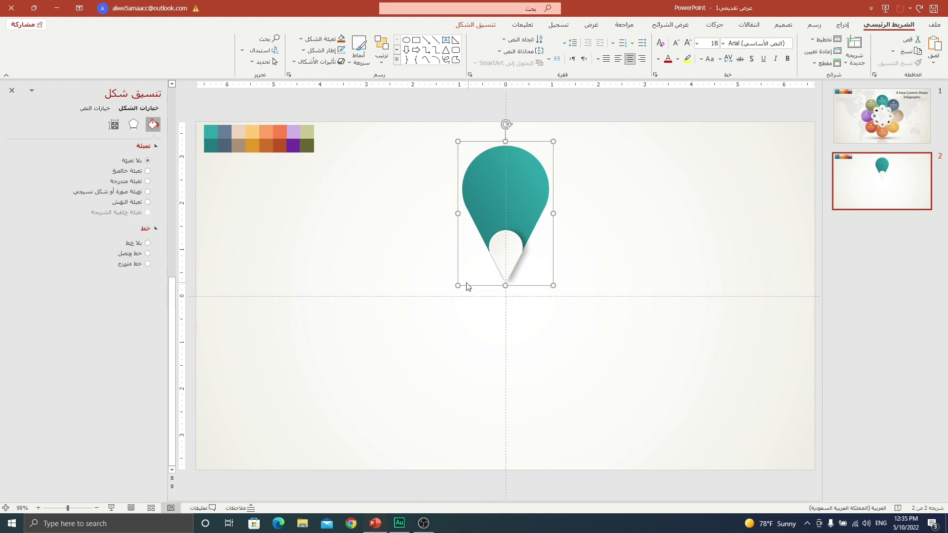
drag(458, 285, 465, 274)
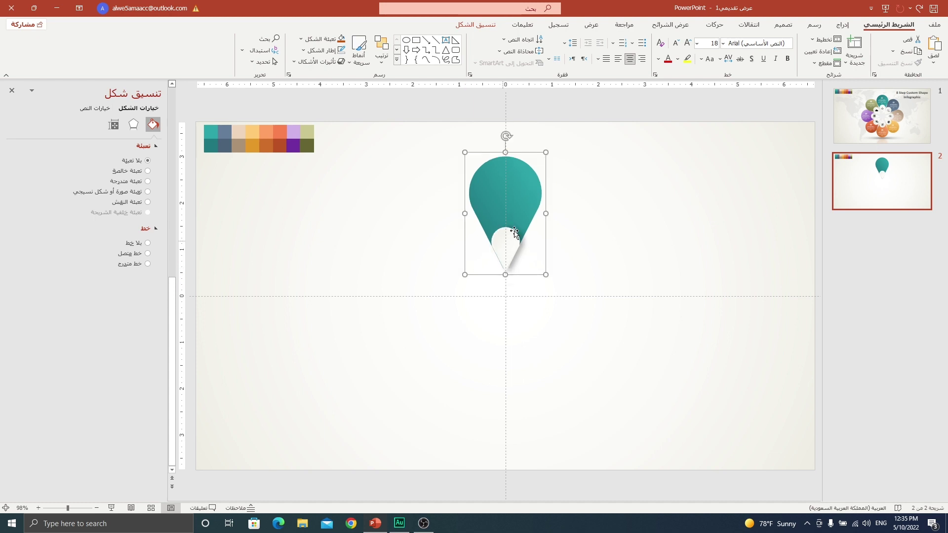
drag(528, 205, 528, 195)
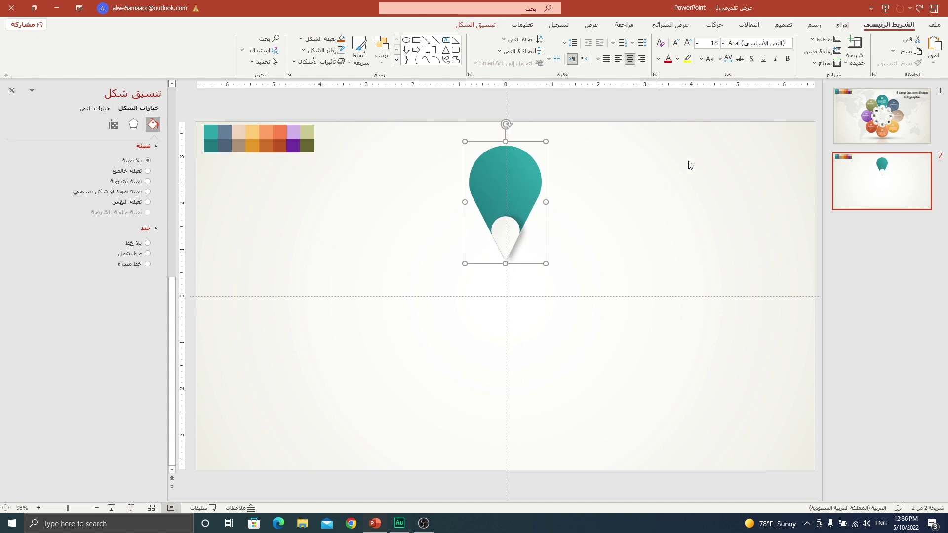
Draw an oval circle just below the teardrop.
click(840, 26)
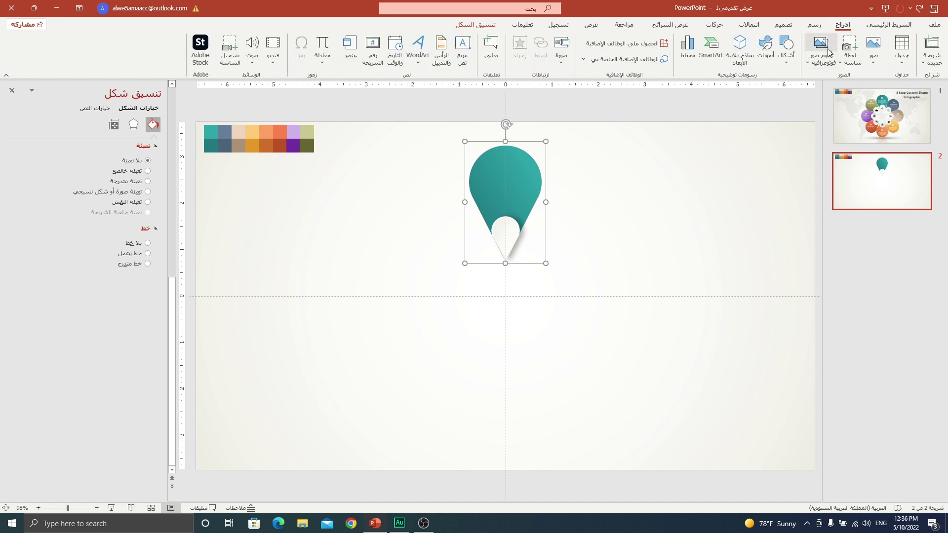
click(786, 54)
click(741, 91)
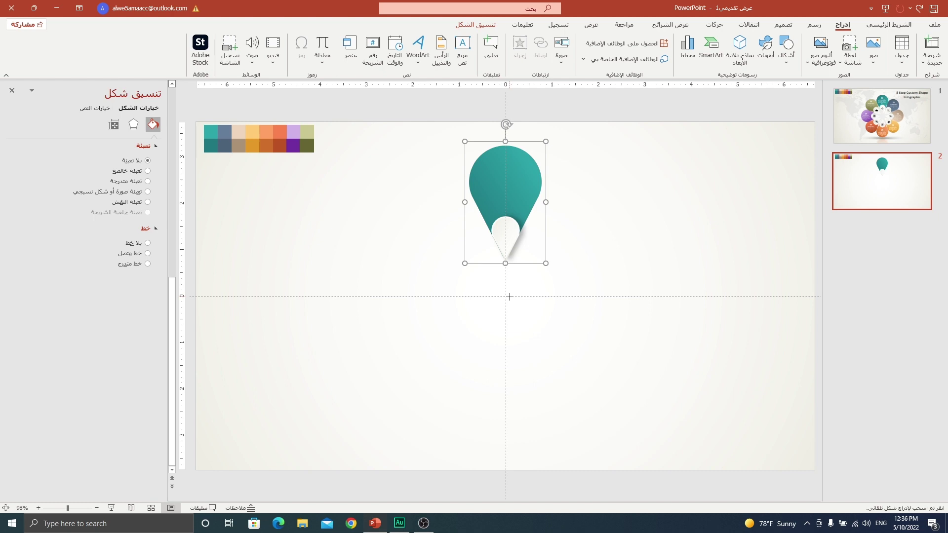
mouse_move(507, 297)
mouse_down()
mouse_move(482, 335)
mouse_move(477, 328)
mouse_up()
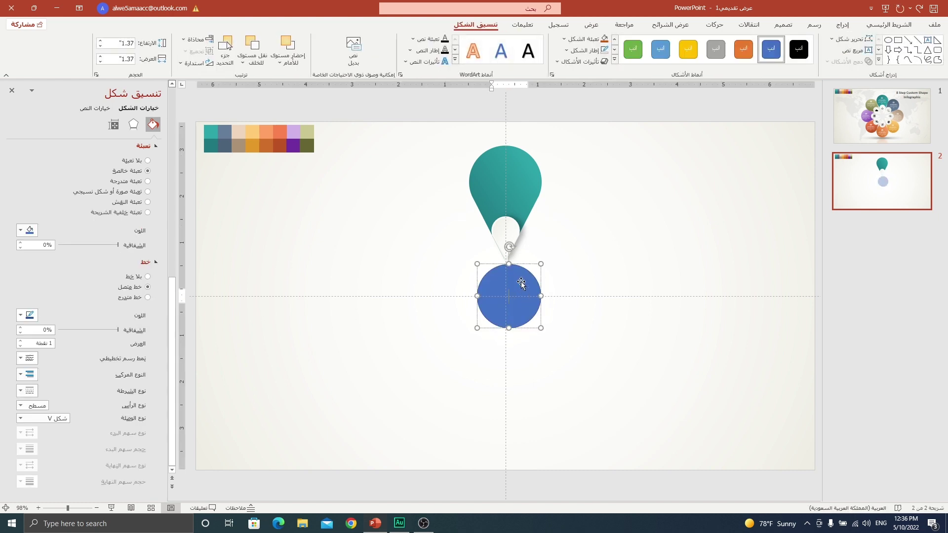
Remove the circle's outline, centre it horizontally, and lower the teardrop so its tip meets it.
click(604, 50)
click(196, 39)
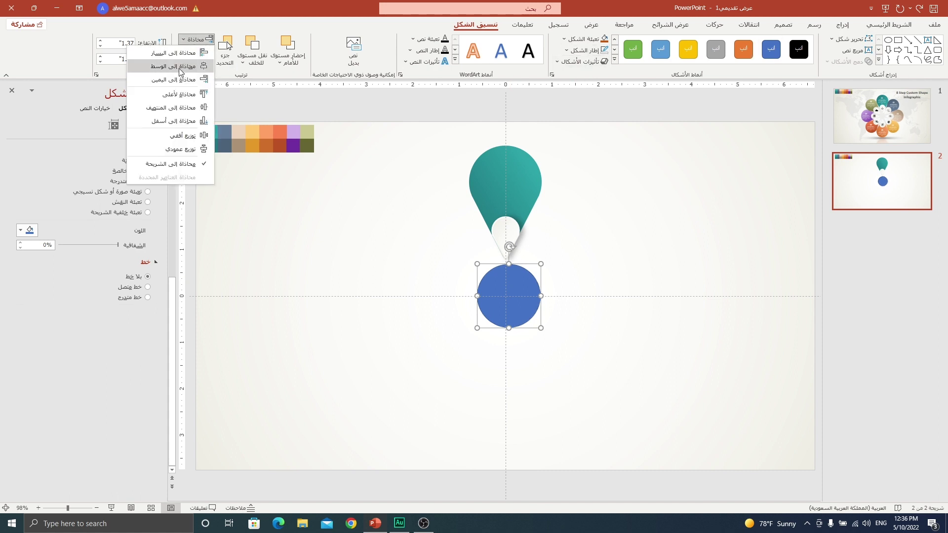
click(181, 68)
click(195, 39)
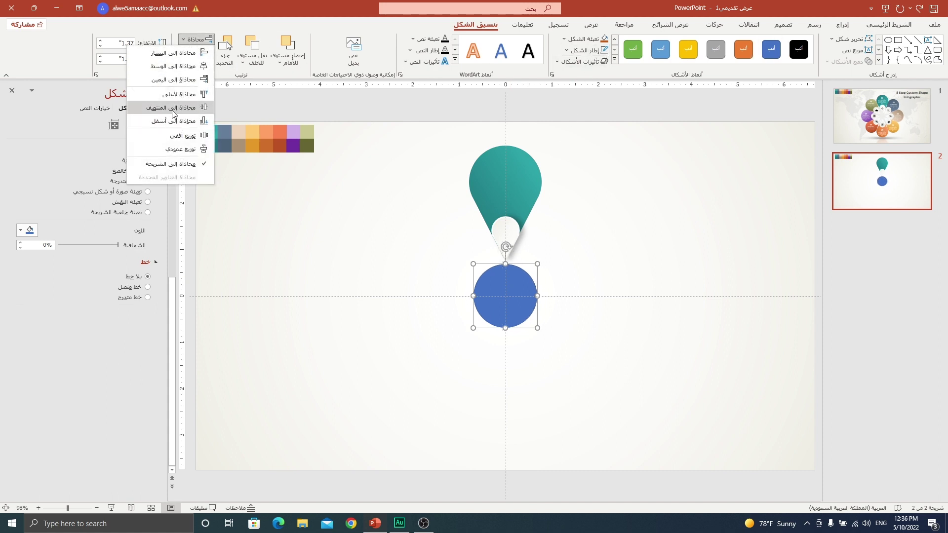
click(173, 113)
click(525, 202)
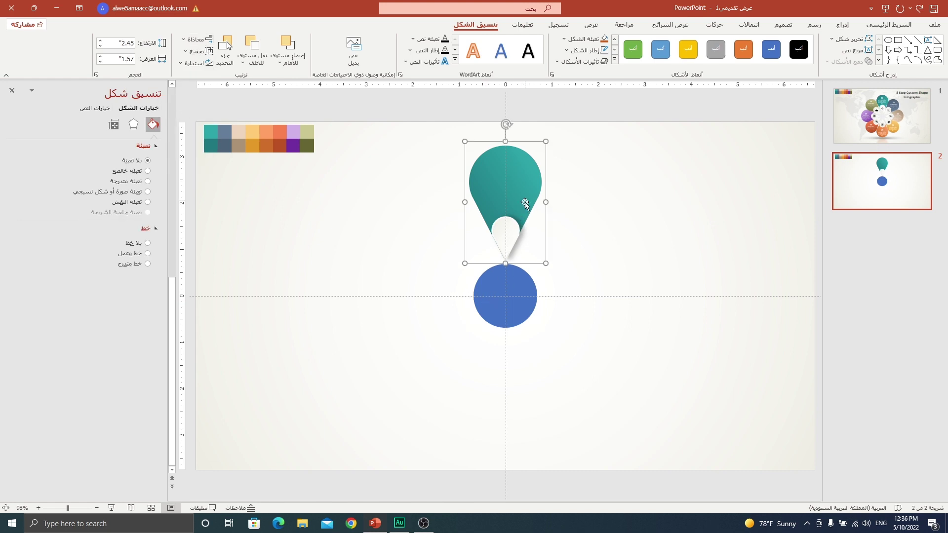
drag(525, 202, 525, 206)
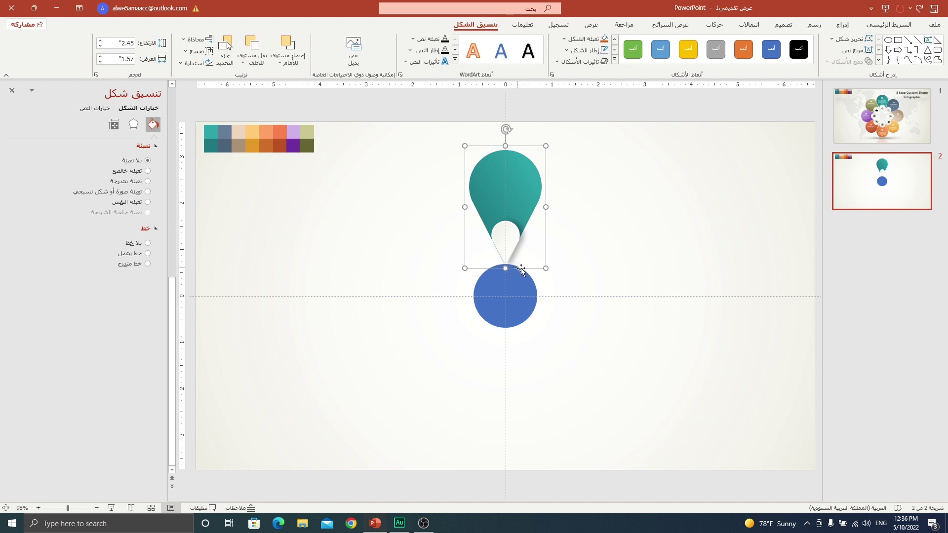
Draw a vertical straight line through the circle and teardrop up to the slide's top edge.
click(842, 25)
click(788, 65)
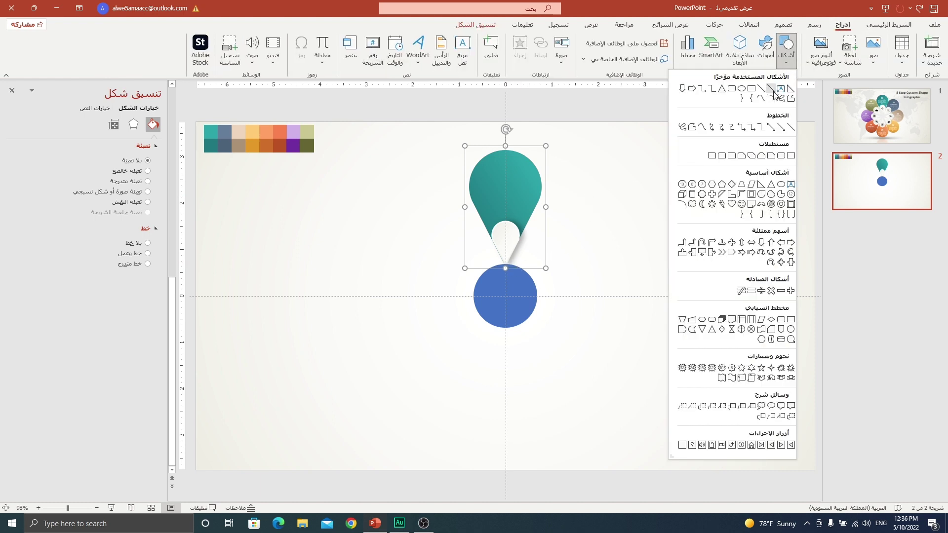
click(775, 96)
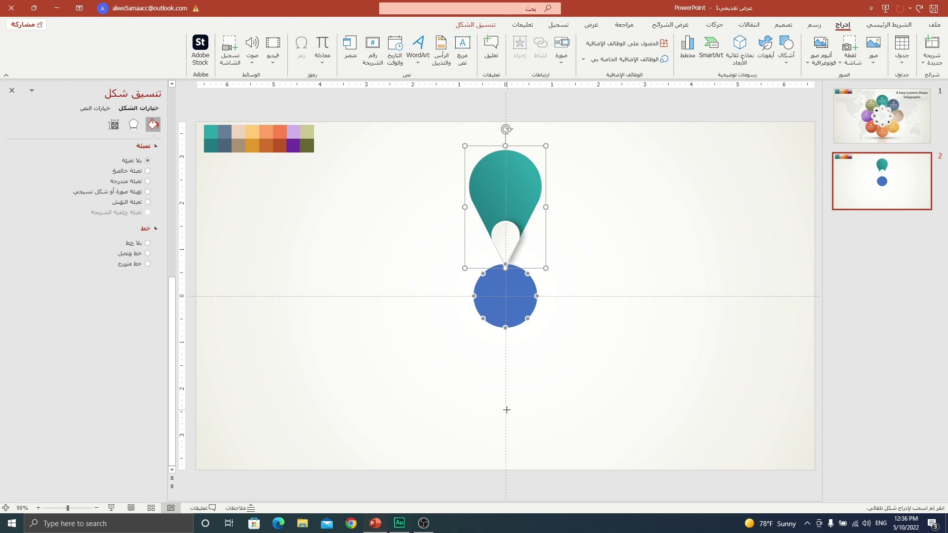
drag(505, 409, 505, 268)
drag(512, 125, 512, 123)
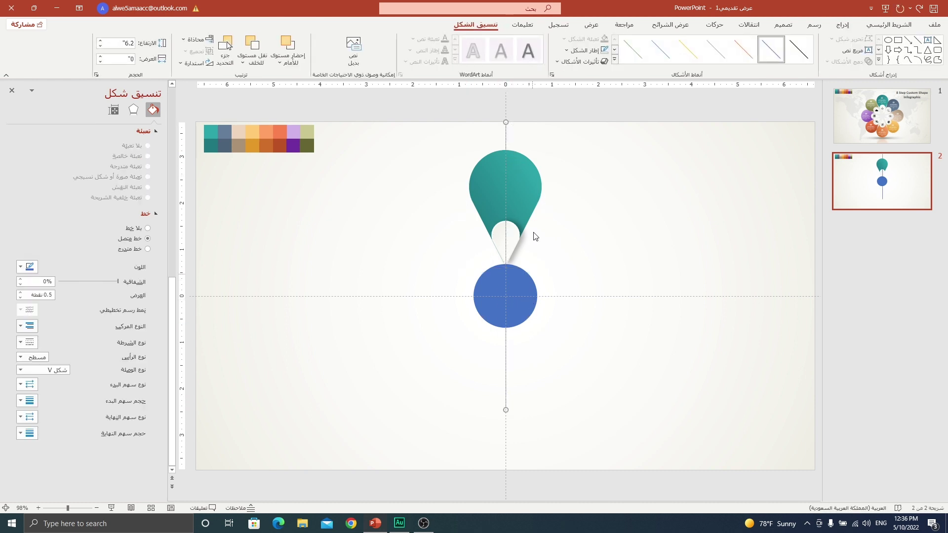
Make the line black at 3 pt weight and place a copy beside it.
click(579, 53)
click(595, 73)
click(584, 52)
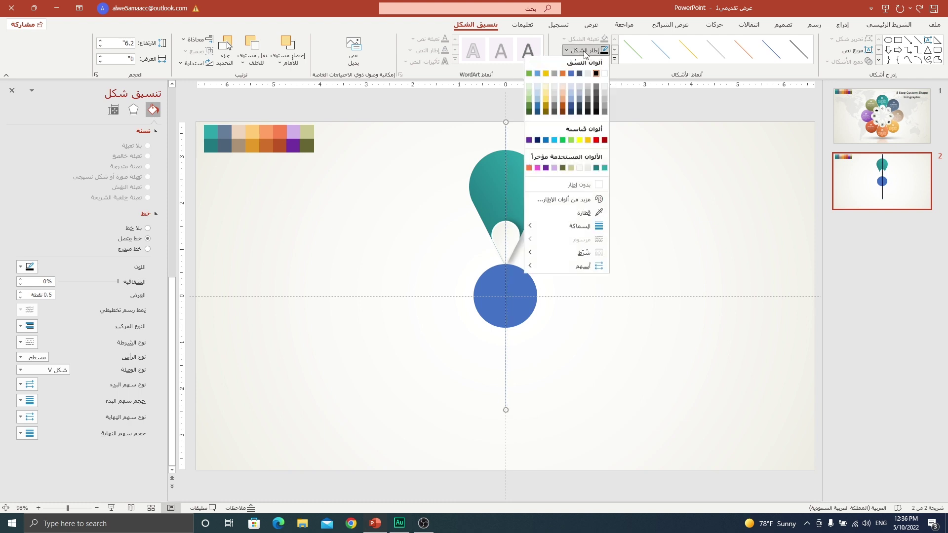
mouse_move(567, 227)
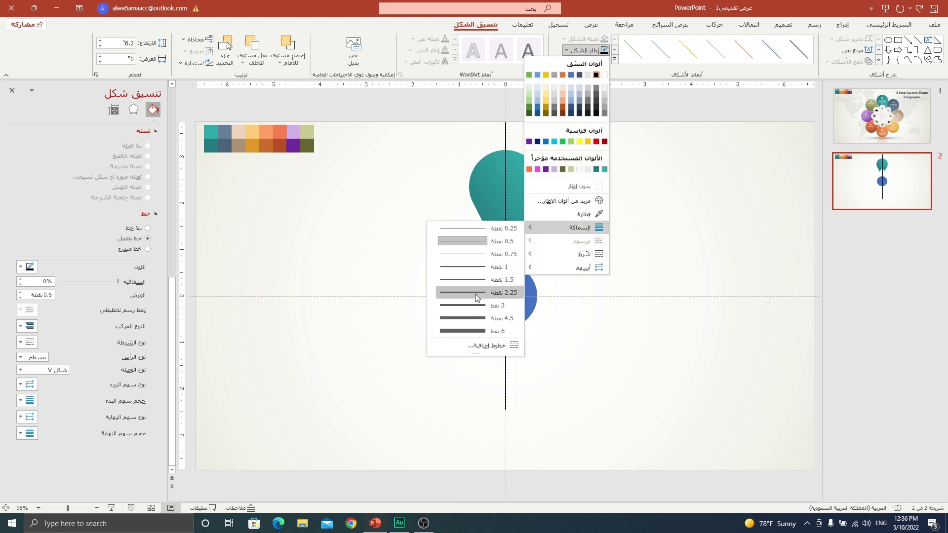
click(464, 303)
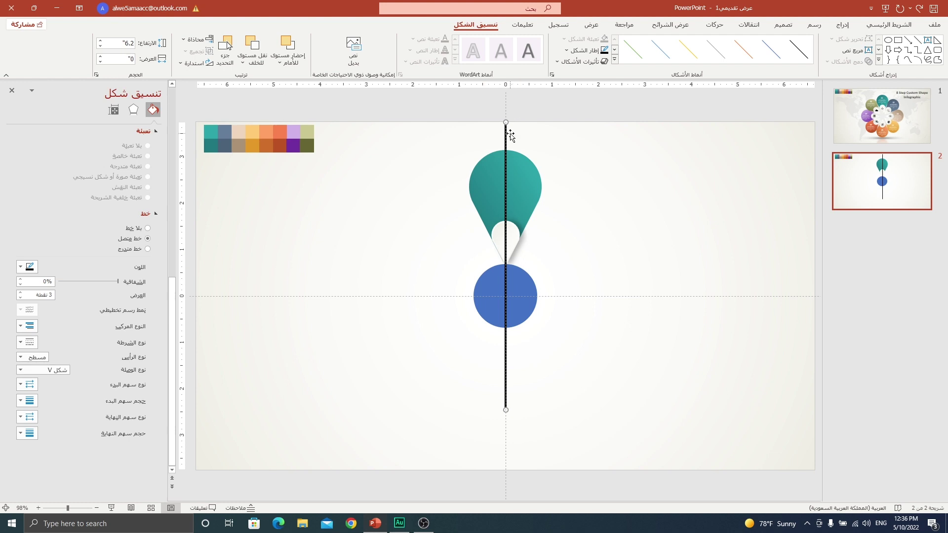
drag(513, 139, 537, 144)
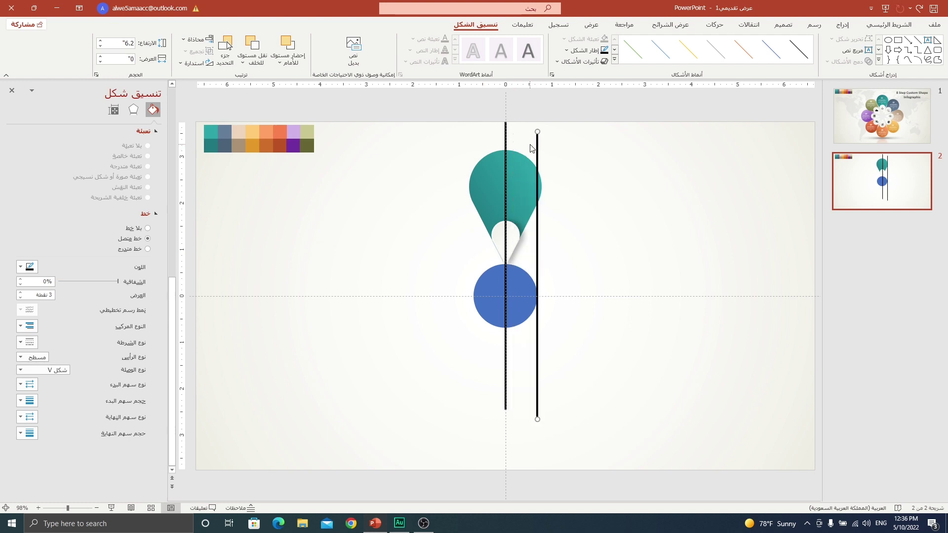
click(113, 110)
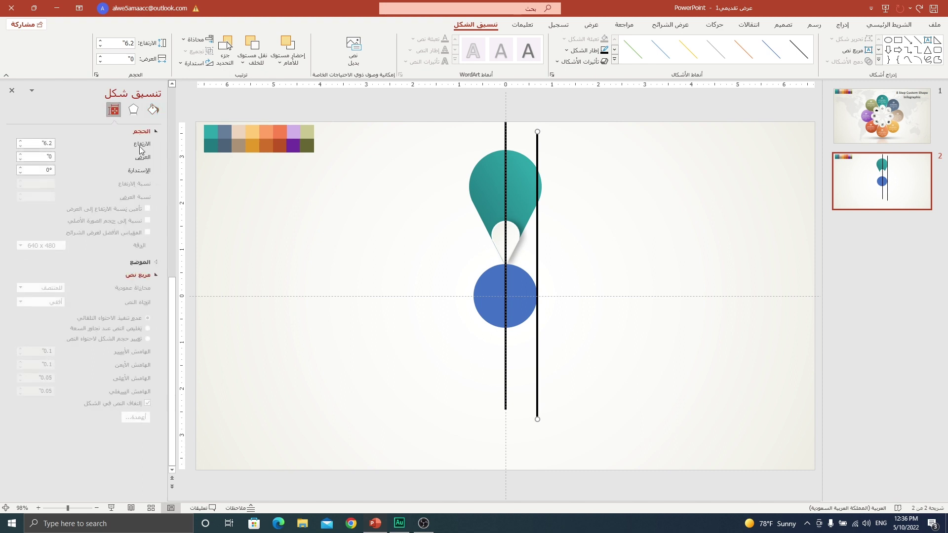
Rotate the copied line to 60° and move it through the circle's centre.
click(39, 170)
text(6)
key(Return)
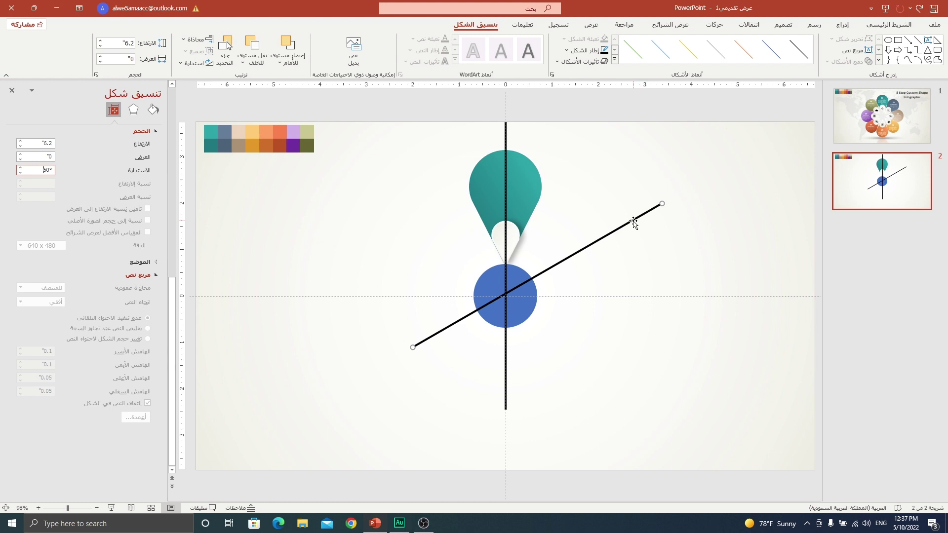
mouse_move(631, 222)
mouse_down()
mouse_move(591, 245)
mouse_move(607, 242)
mouse_up()
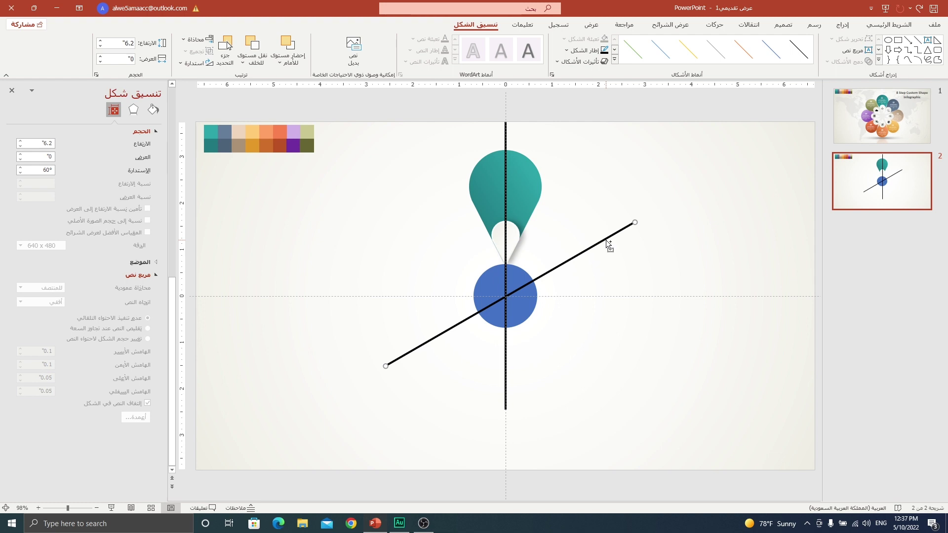
Duplicate the diagonal line, flip it to the opposite diagonal, and align it through the centre.
key(ctrl+d)
click(200, 67)
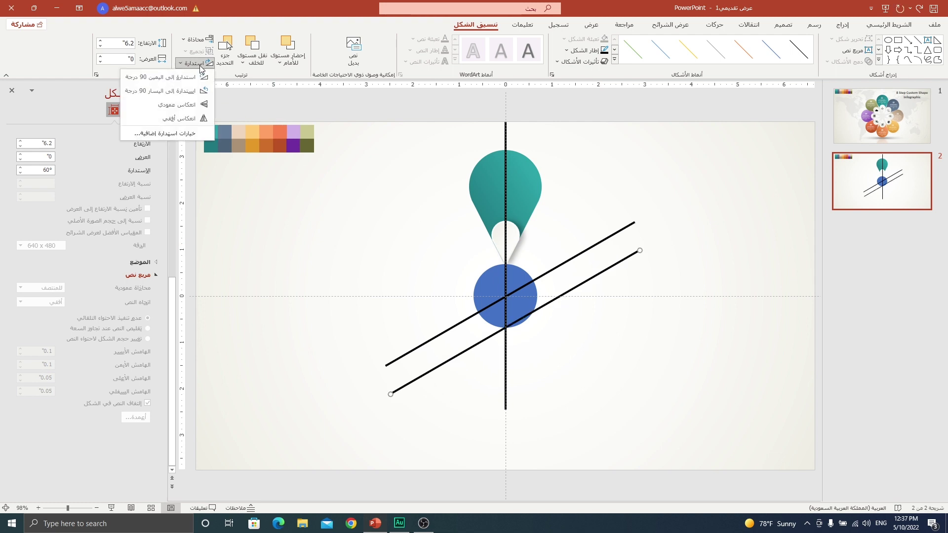
click(191, 119)
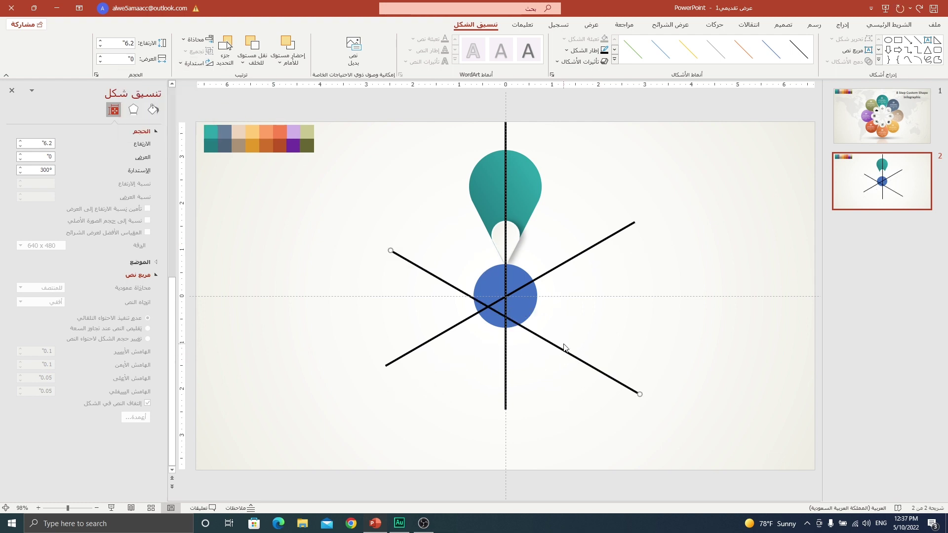
drag(564, 349, 558, 326)
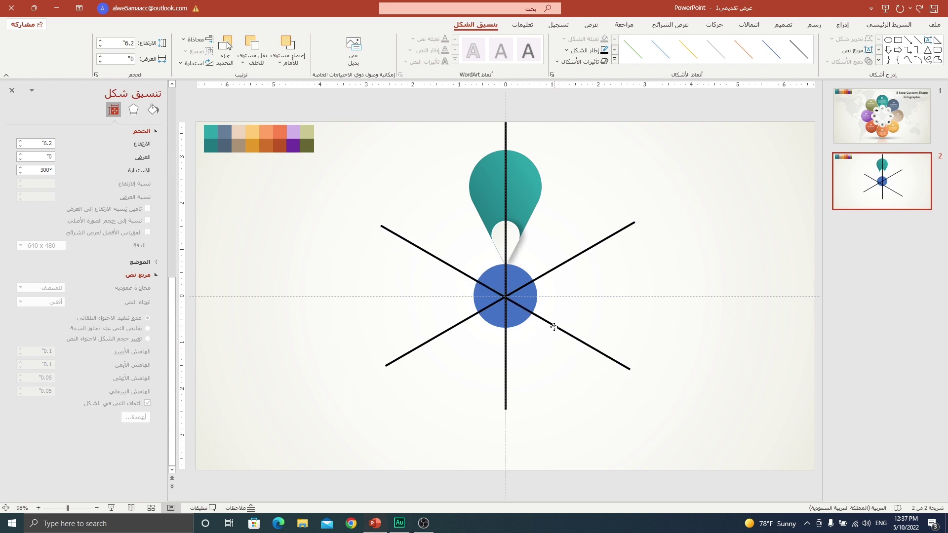
drag(555, 327, 551, 328)
Duplicate the teardrop, rotate the copy 60° and place it on the upper-right arm.
click(554, 202)
click(531, 157)
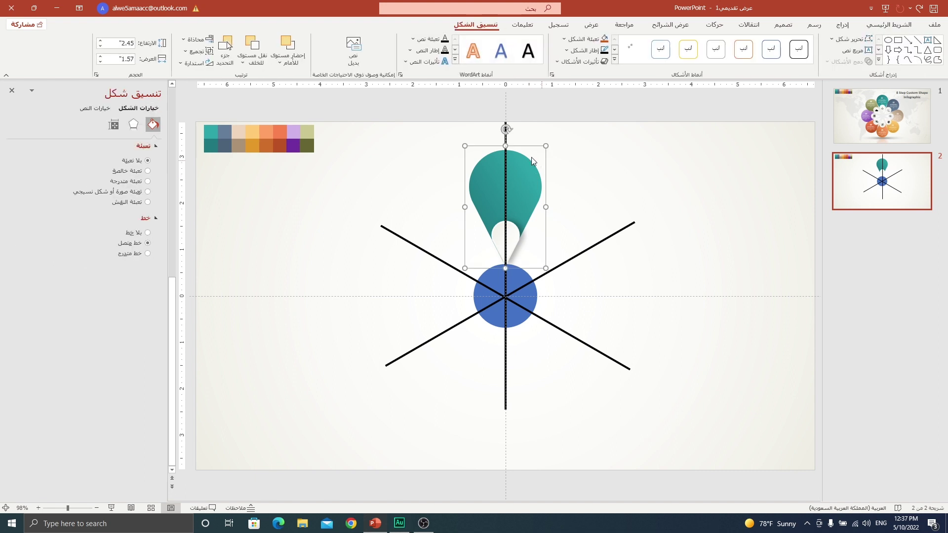
key(ctrl+d)
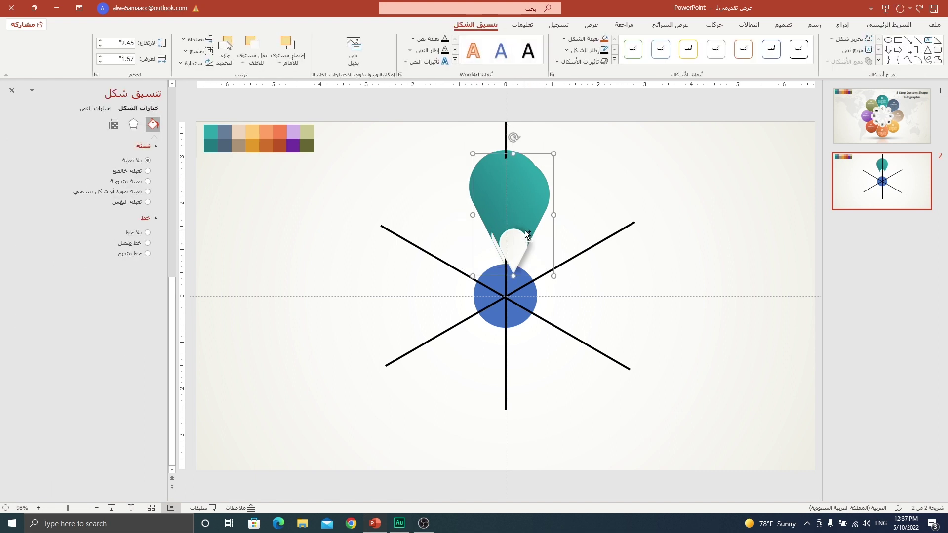
click(117, 129)
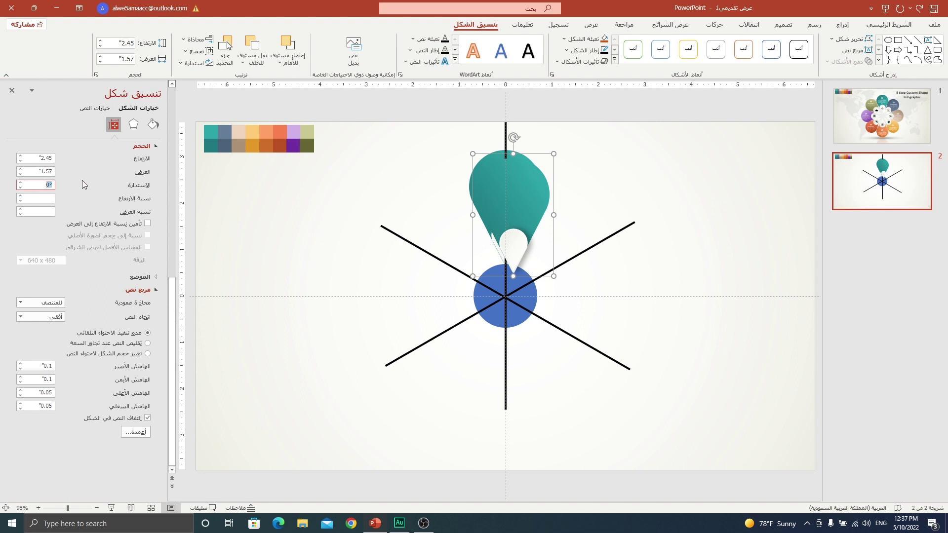
text(60)
key(Return)
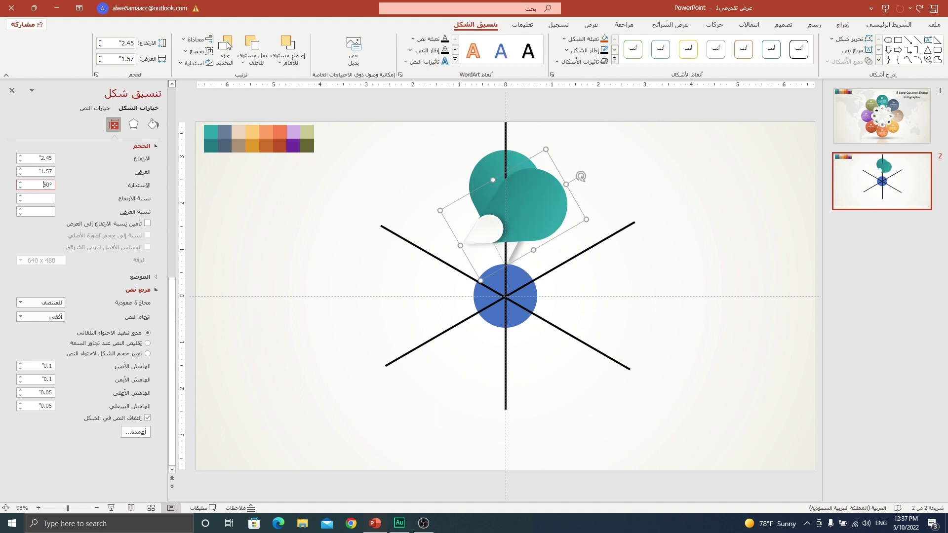
drag(549, 217, 617, 250)
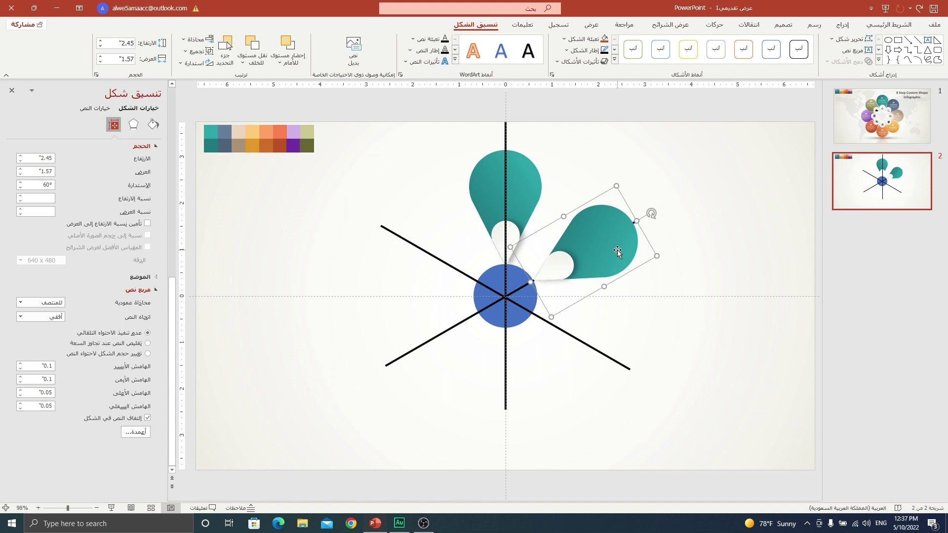
Add flipped teardrops on the lower-right arm and directly below the blue circle.
key(ctrl+d)
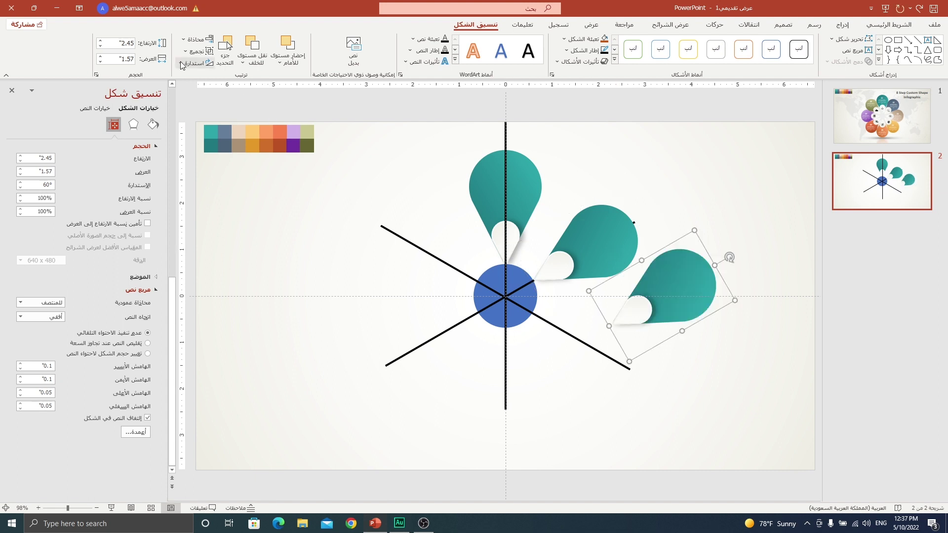
click(181, 64)
click(176, 105)
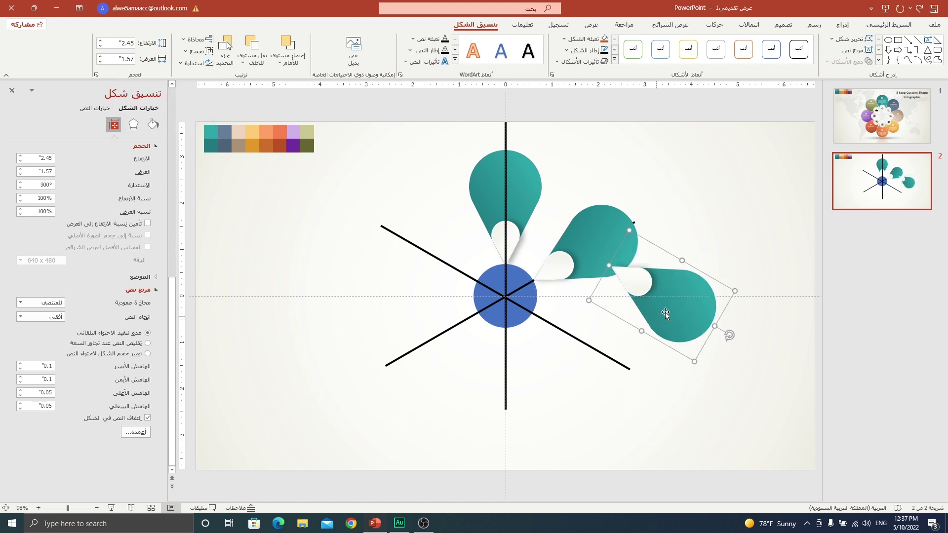
mouse_move(665, 312)
mouse_down()
mouse_move(600, 340)
mouse_move(600, 355)
mouse_up()
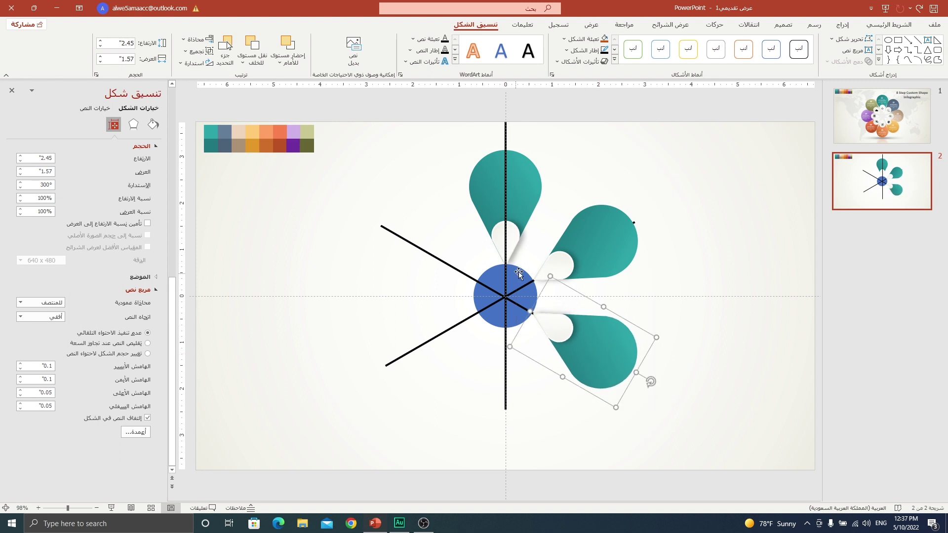
click(519, 190)
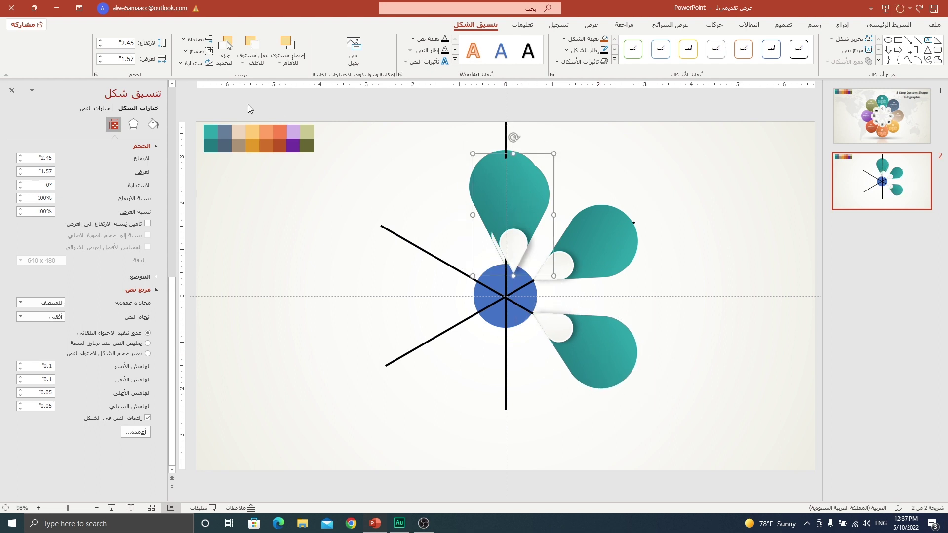
click(194, 63)
click(192, 104)
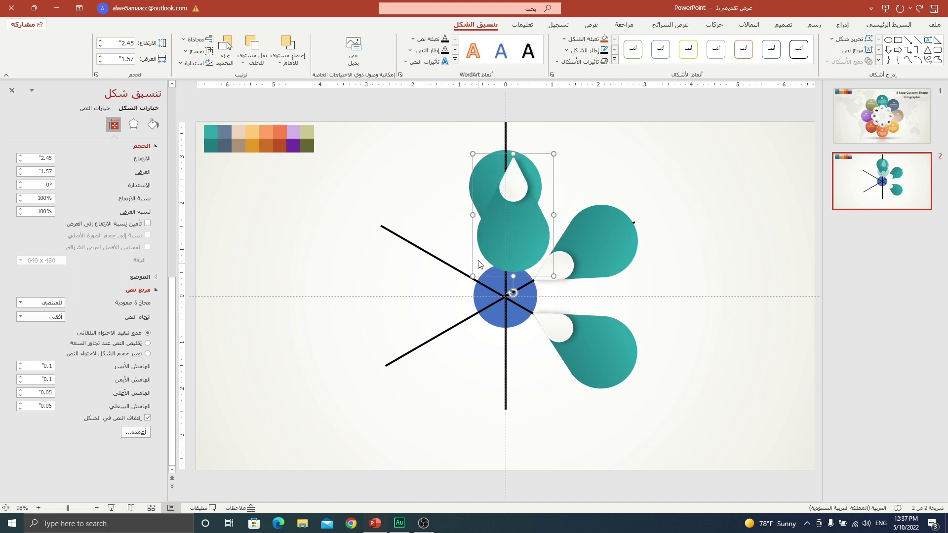
drag(511, 246, 506, 412)
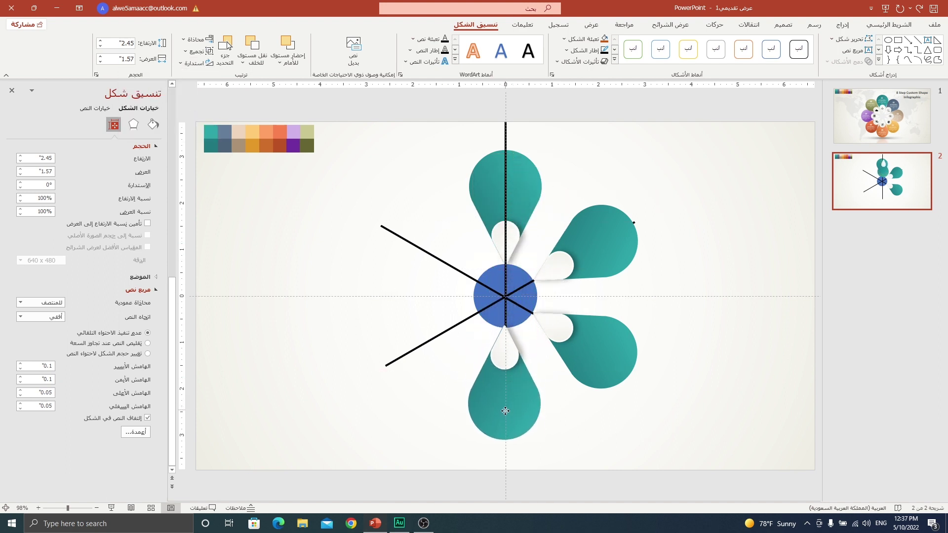
Copy the lower-right teardrop, flip it, and place it in the lower-left slot.
click(618, 348)
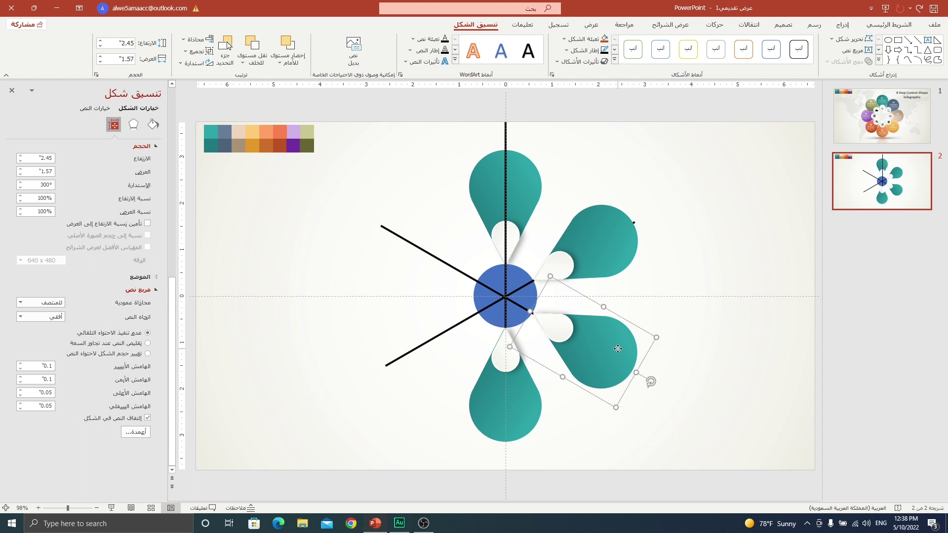
key(Down)
key(Down)
key(Right)
key(Right)
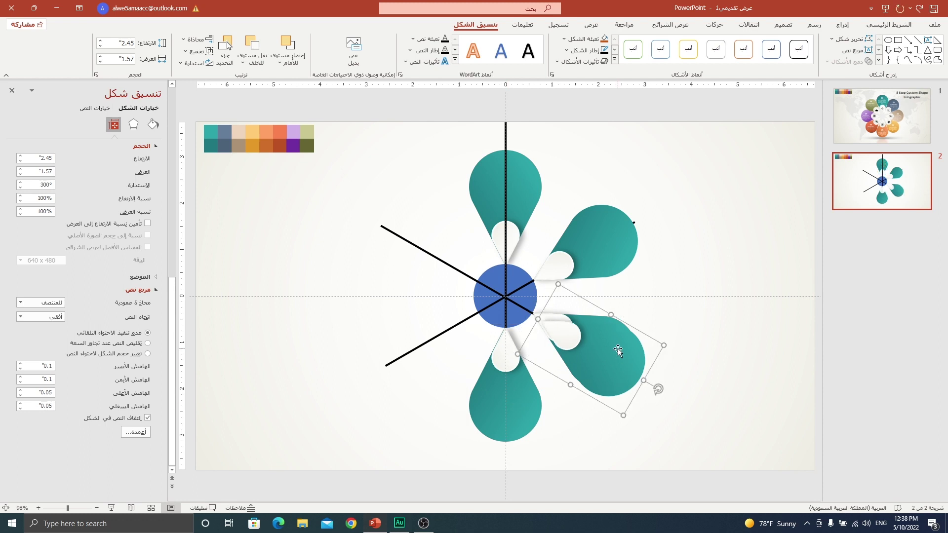
click(192, 63)
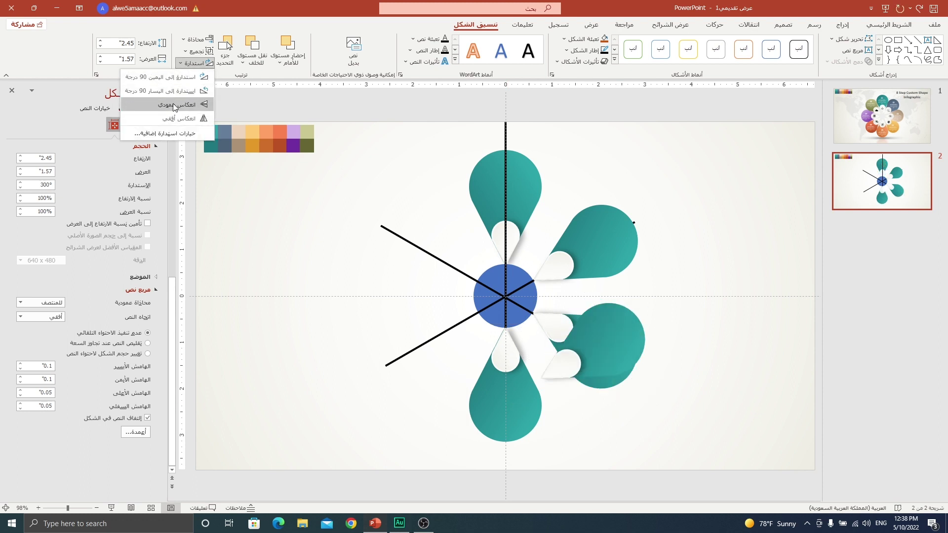
click(174, 105)
mouse_move(561, 360)
mouse_down()
mouse_move(412, 333)
mouse_move(405, 351)
mouse_up()
Copy the upper-right teardrop, flip it, and place it in the upper-left slot.
click(603, 239)
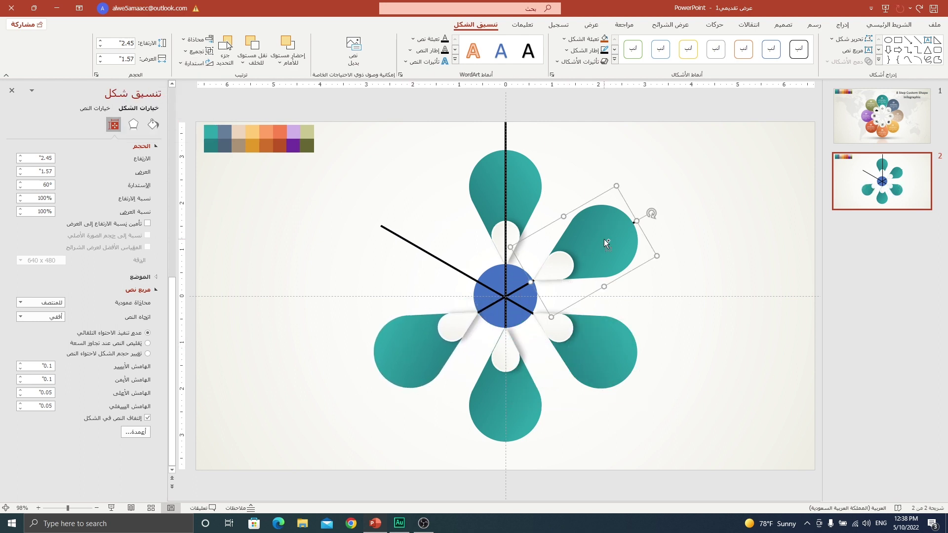
drag(603, 239, 605, 240)
click(195, 62)
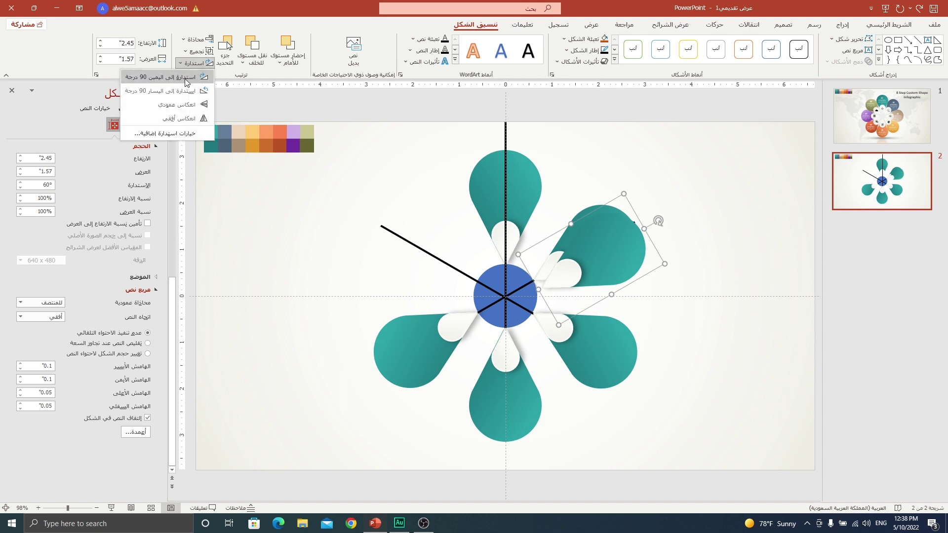
click(173, 117)
drag(572, 244, 406, 247)
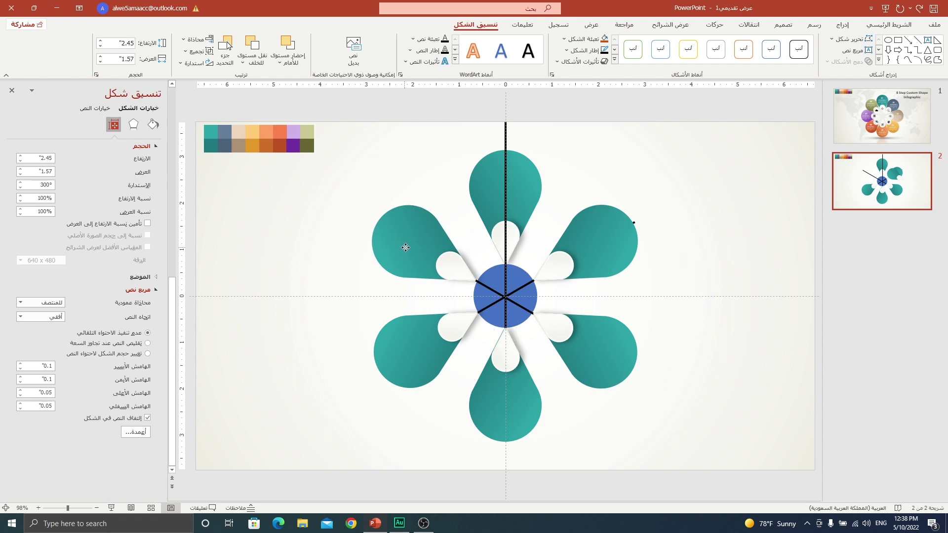
click(516, 279)
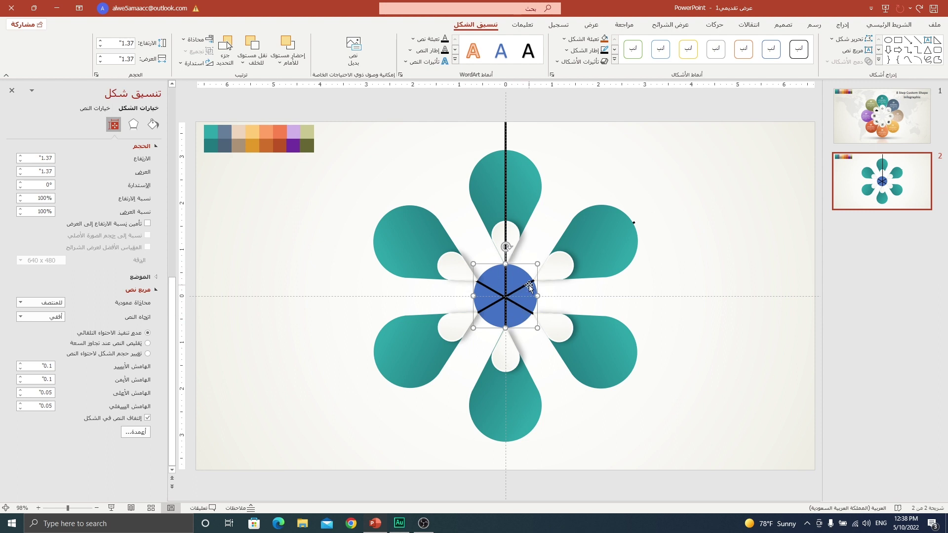
Delete the blue centre circle and the vertical spoke line.
key(Delete)
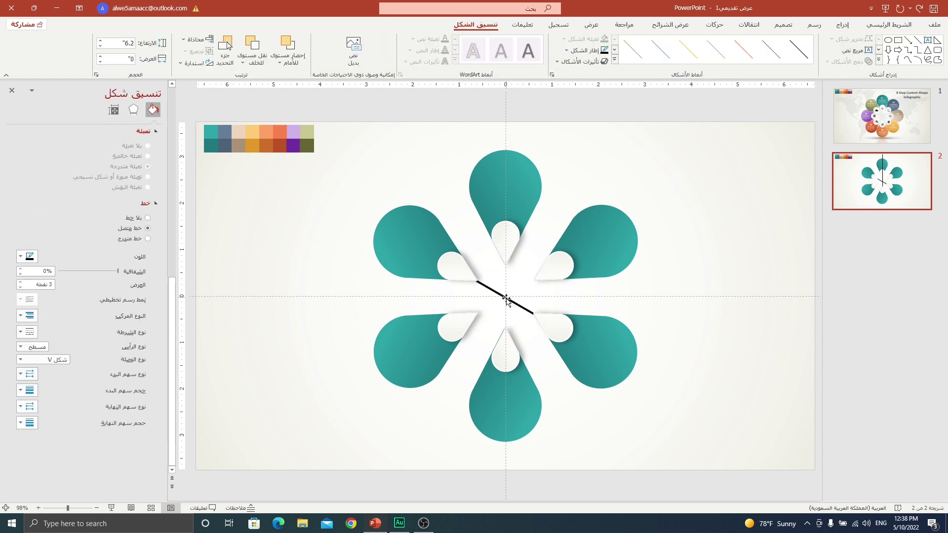
click(506, 298)
key(Delete)
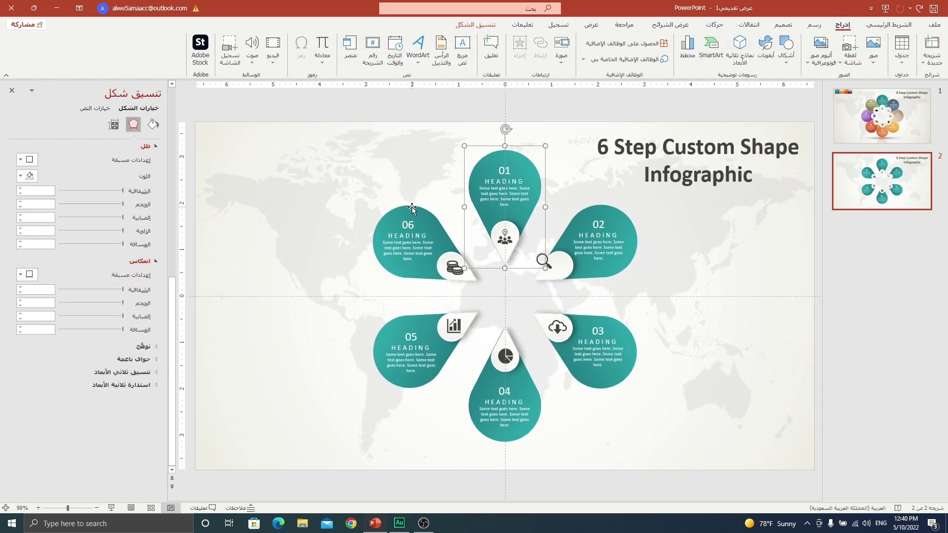
Select petals 06, 05, 04 and 03 together.
shift+click(411, 210)
shift+click(396, 322)
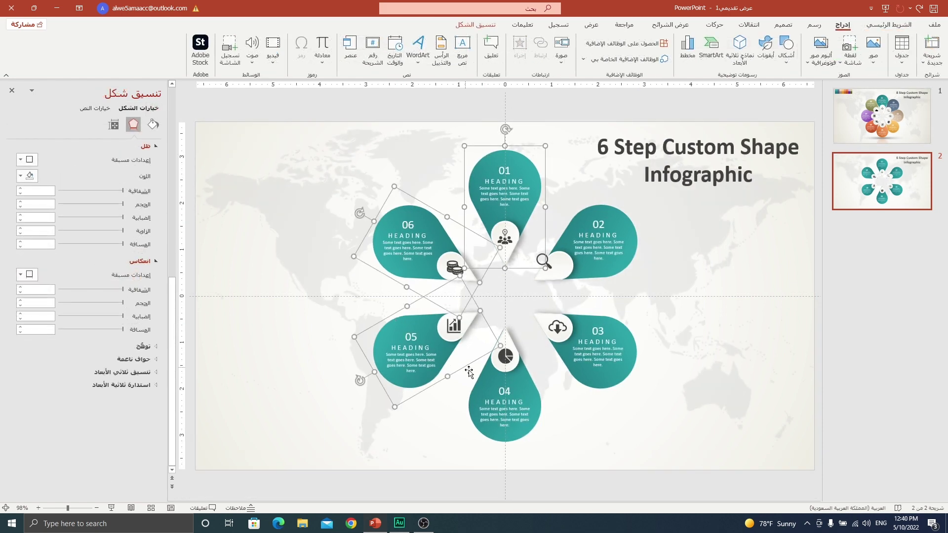
shift+click(483, 381)
shift+click(595, 378)
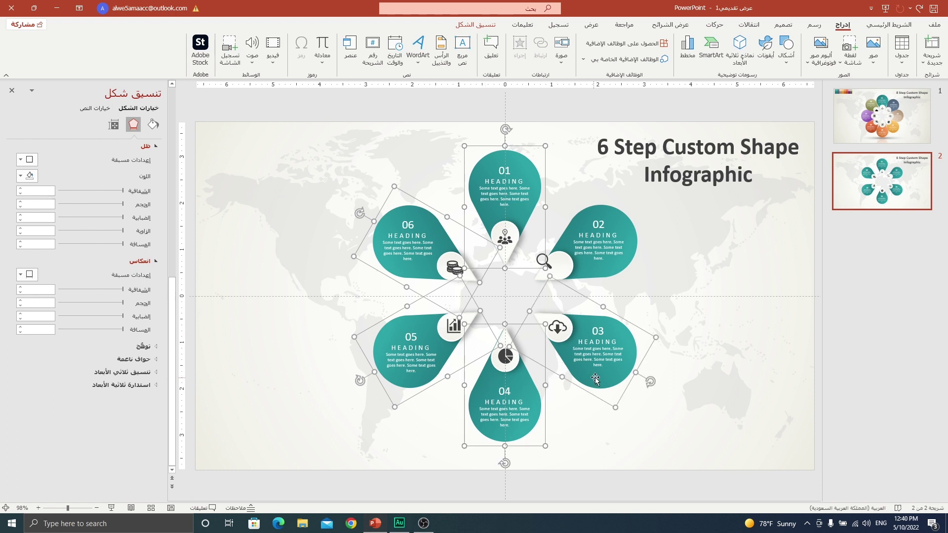
Add petal 02 to the selection and scale all six petals up together.
shift+click(620, 268)
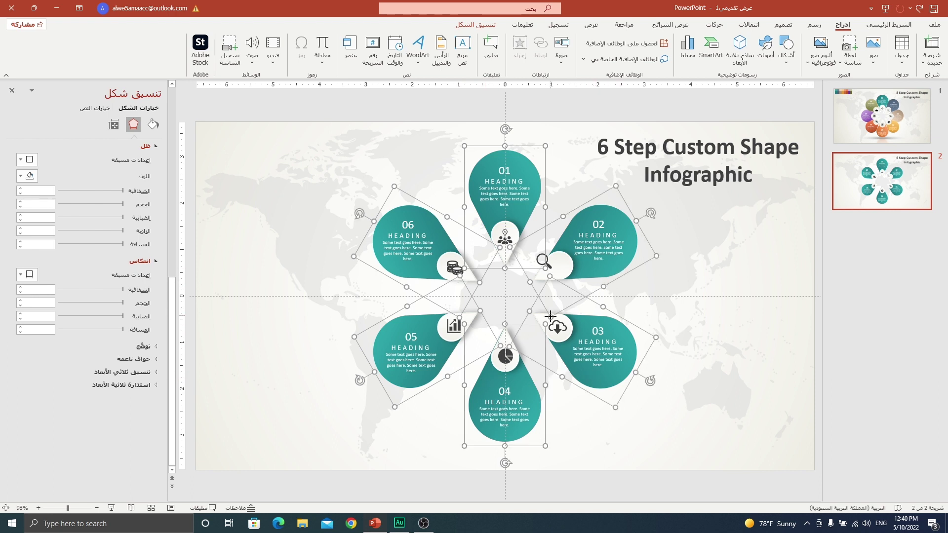
drag(550, 316, 545, 325)
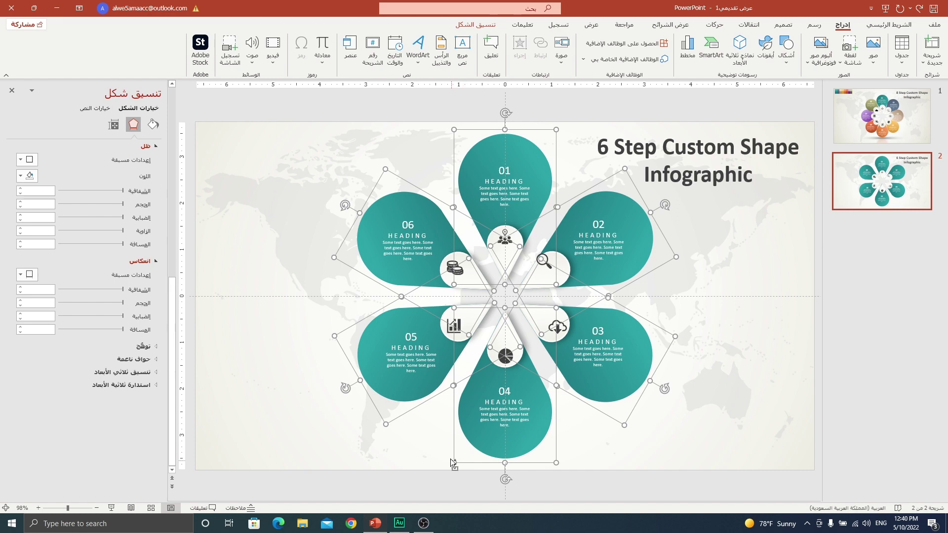
click(407, 145)
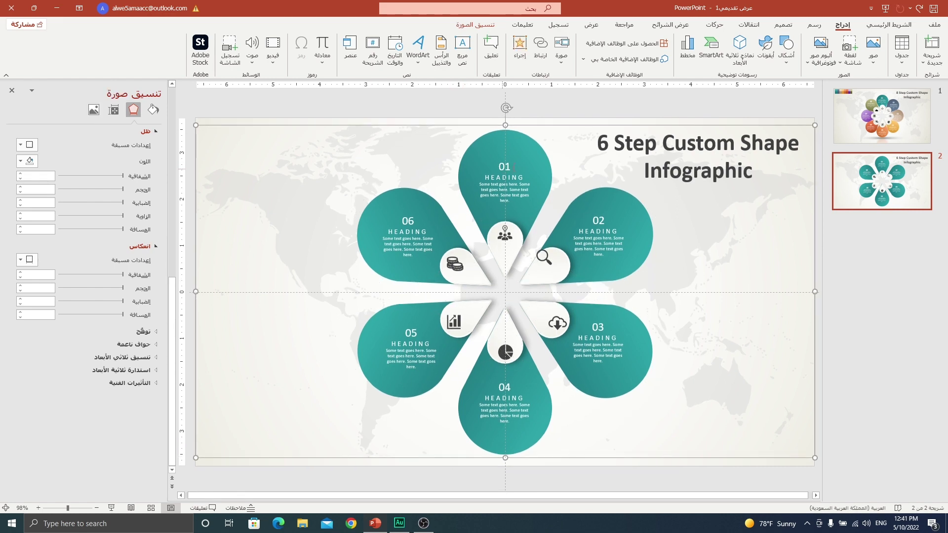
Paste the palette strip and give petal 02's gradient stops a dark slate-blue sampled from it.
key(ctrl+v)
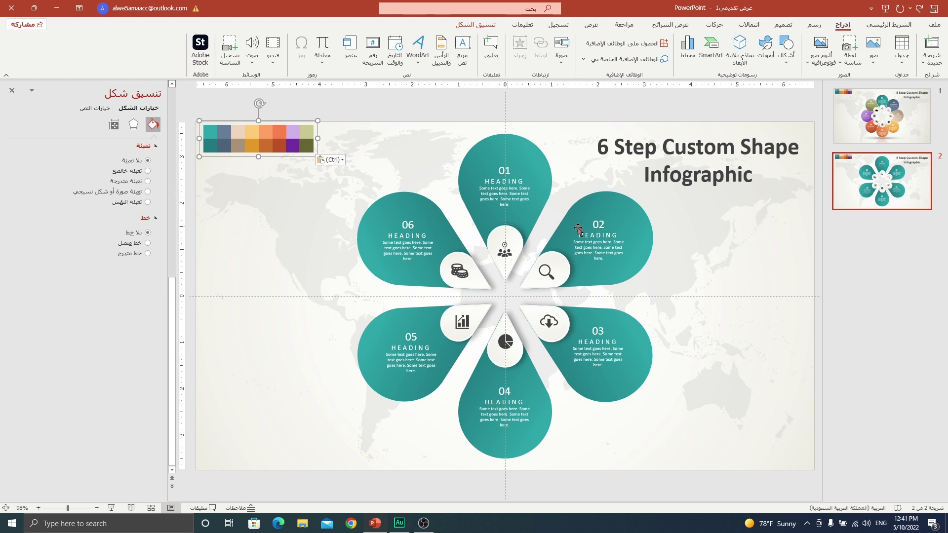
click(618, 207)
shift+click(600, 199)
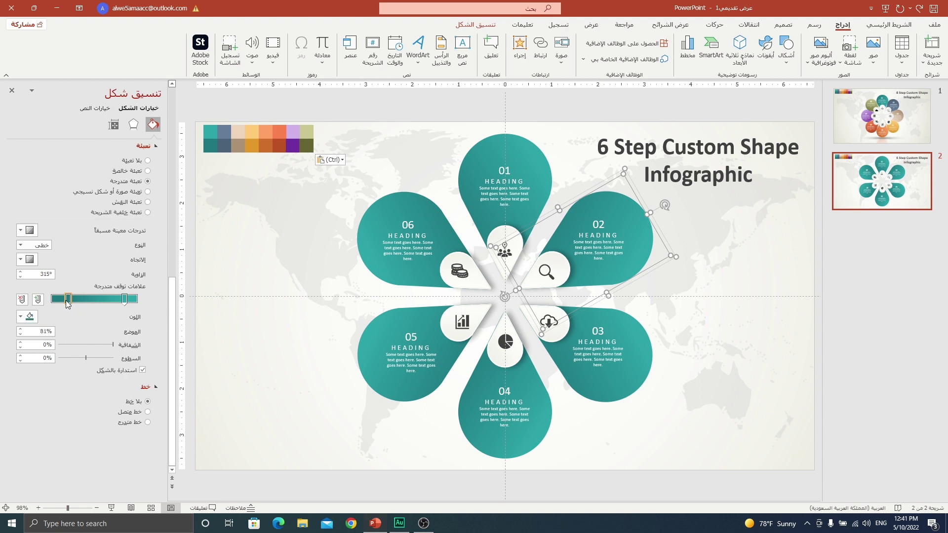
click(21, 317)
click(69, 465)
click(224, 144)
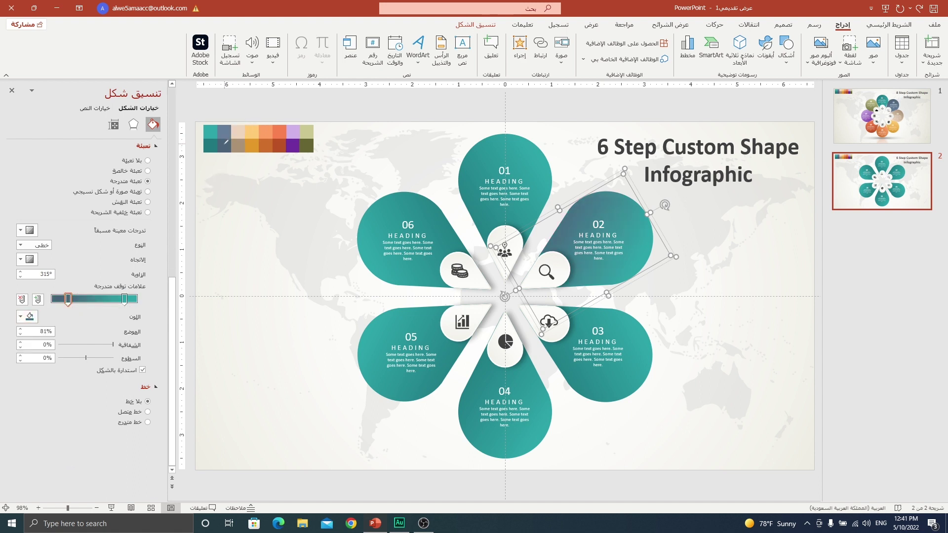
click(124, 299)
click(21, 316)
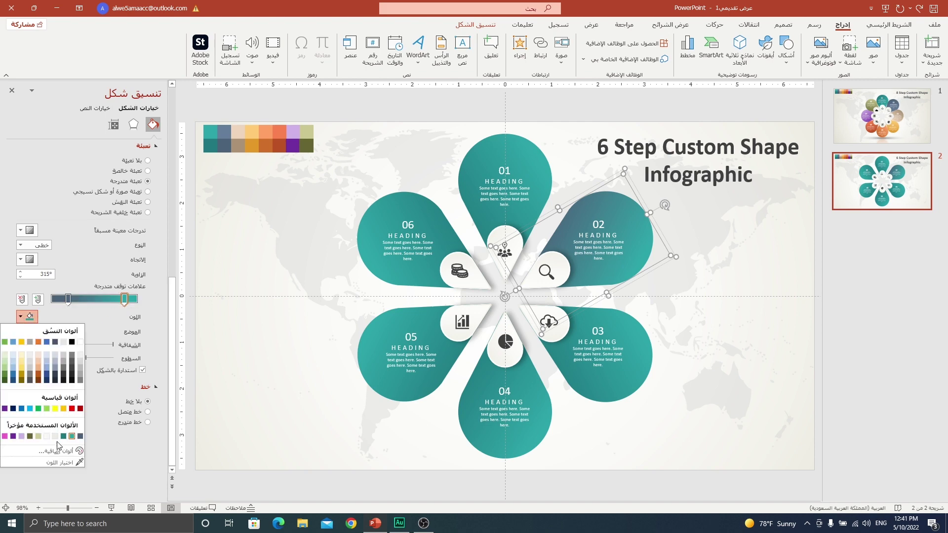
click(59, 463)
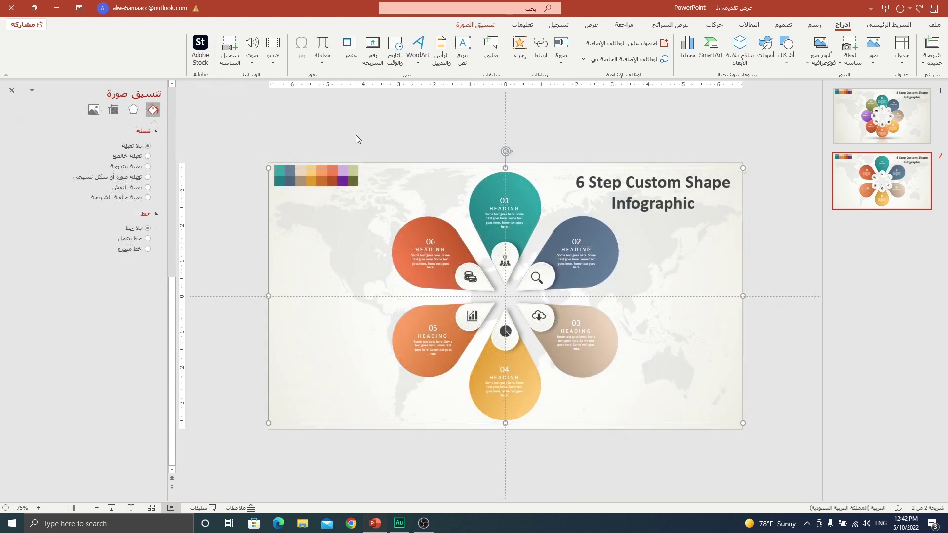
Group all petals and labels into one group, shrink it slightly and move it higher.
click(356, 134)
drag(346, 123, 673, 455)
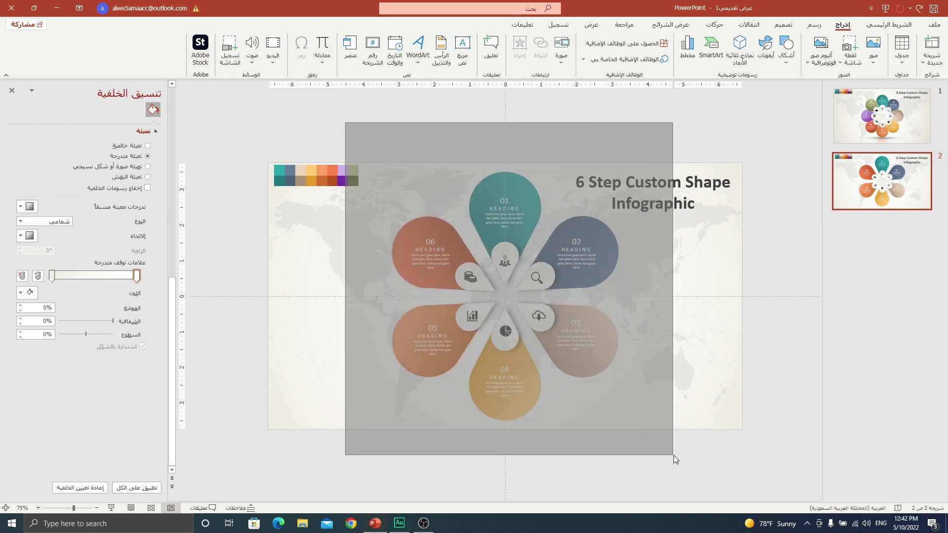
key(ctrl+g)
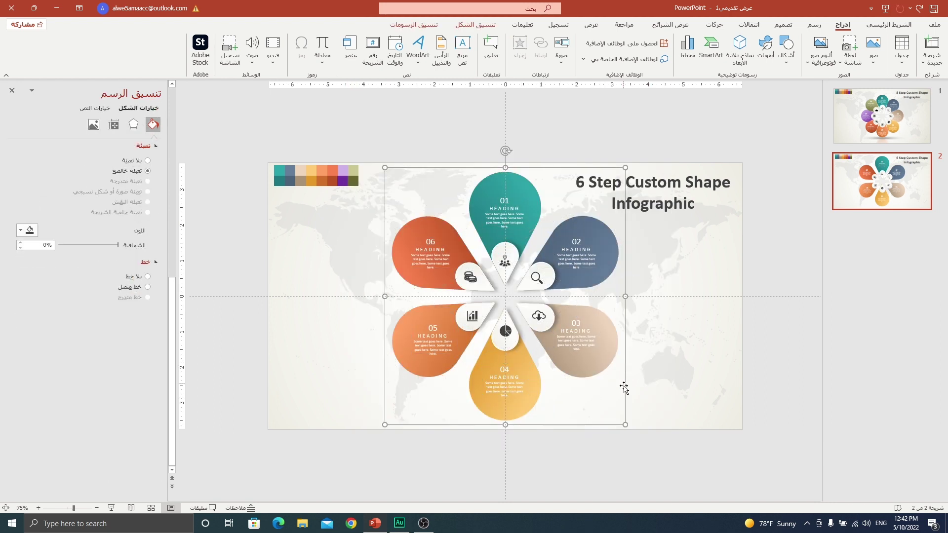
drag(629, 422, 607, 403)
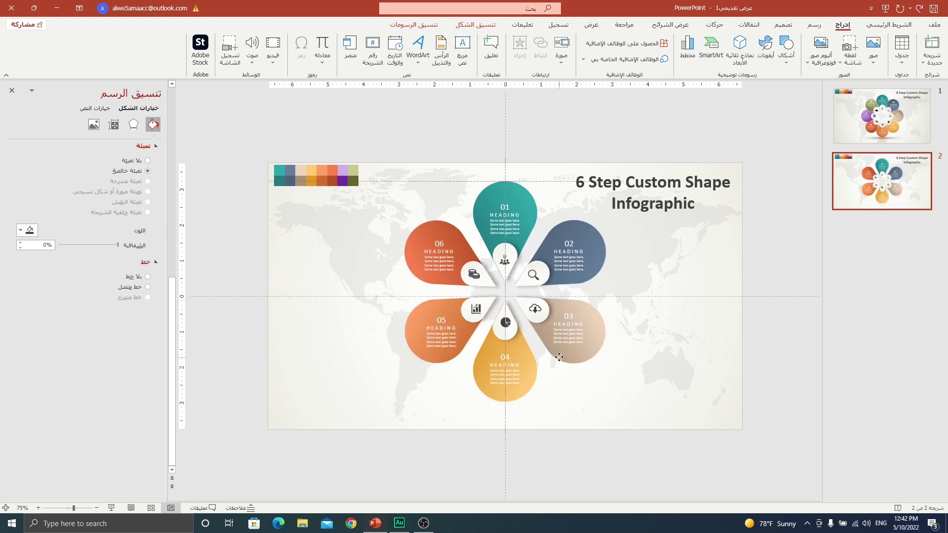
drag(554, 344, 558, 349)
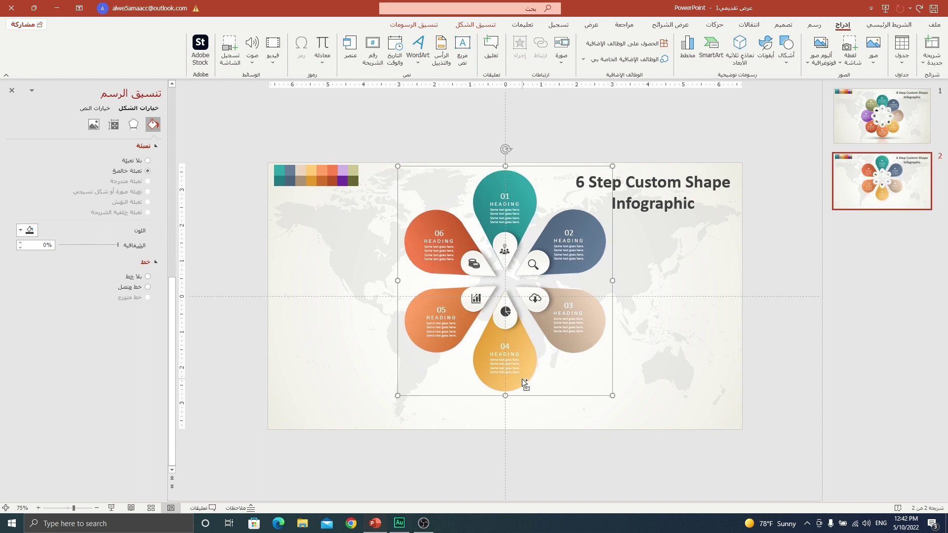
click(524, 380)
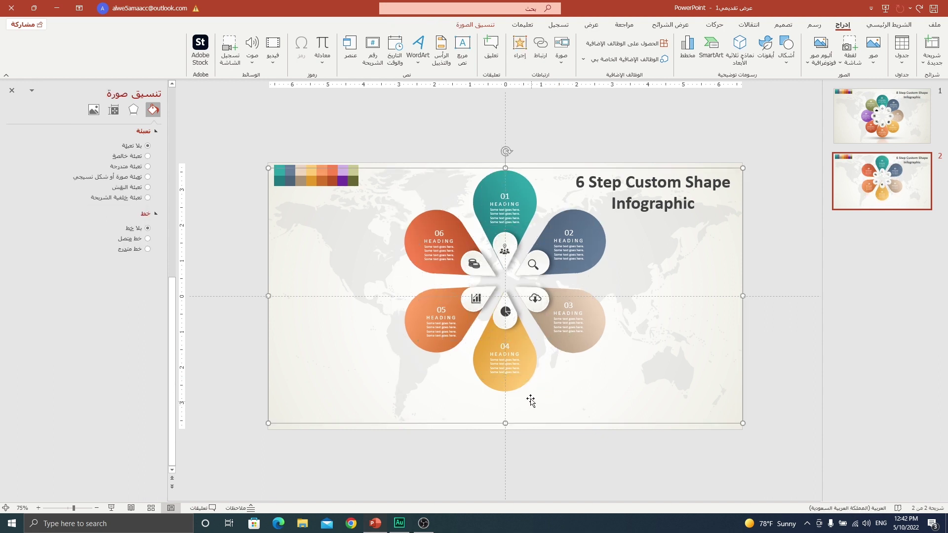
click(524, 382)
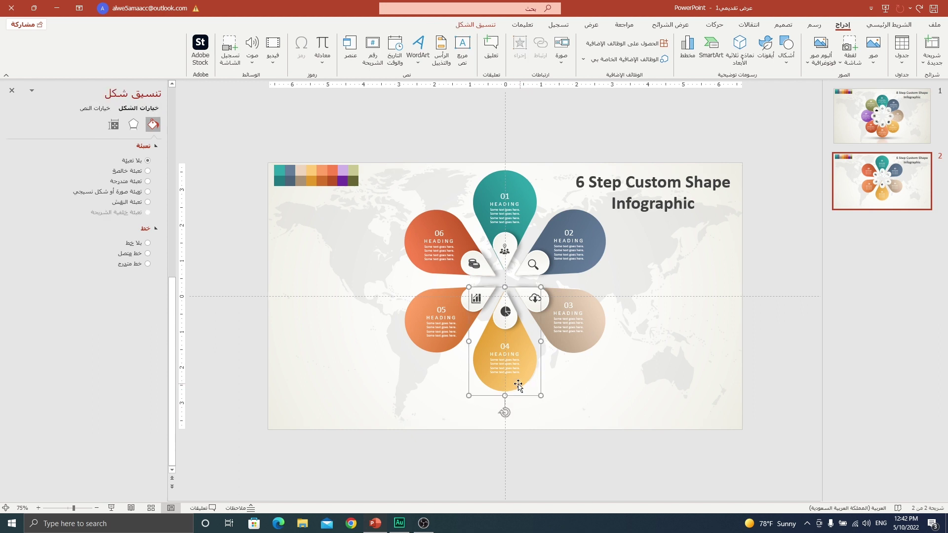
Give petal 04 a reflection with 71% transparency, 44% size, 12 pt blur and 6 pt distance.
click(134, 124)
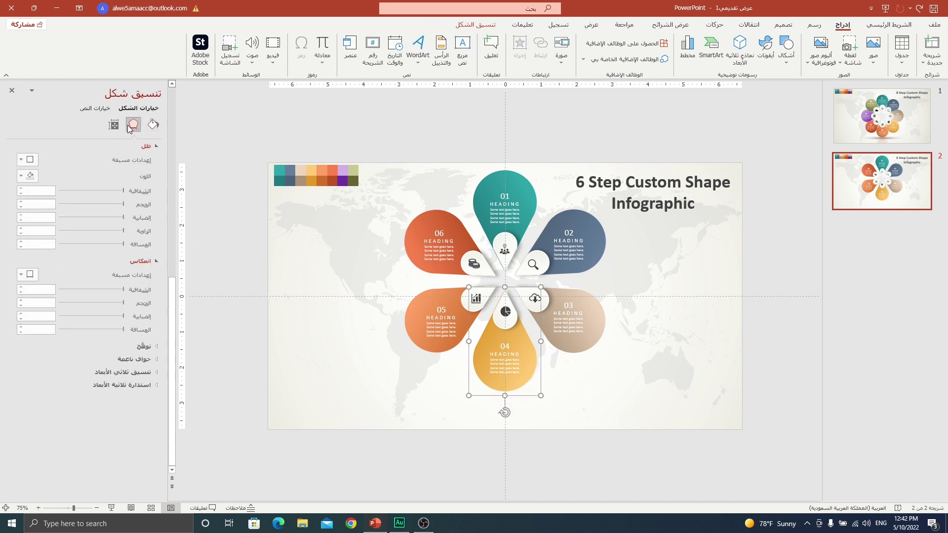
click(27, 274)
click(90, 362)
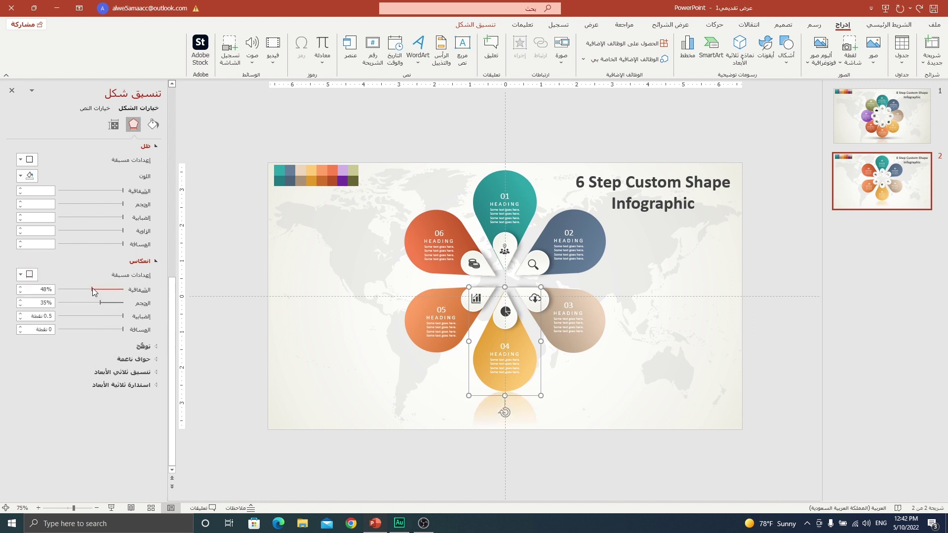
drag(93, 291, 75, 293)
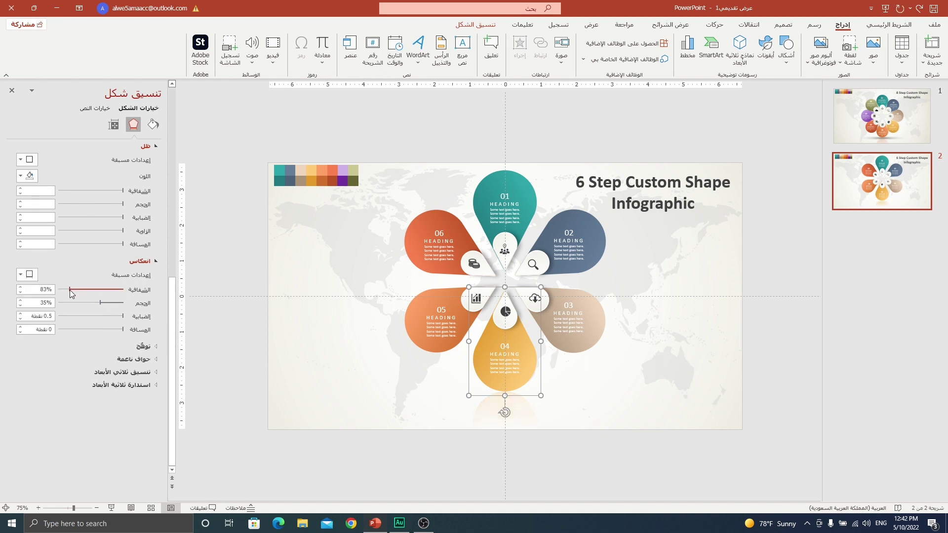
drag(124, 320, 94, 304)
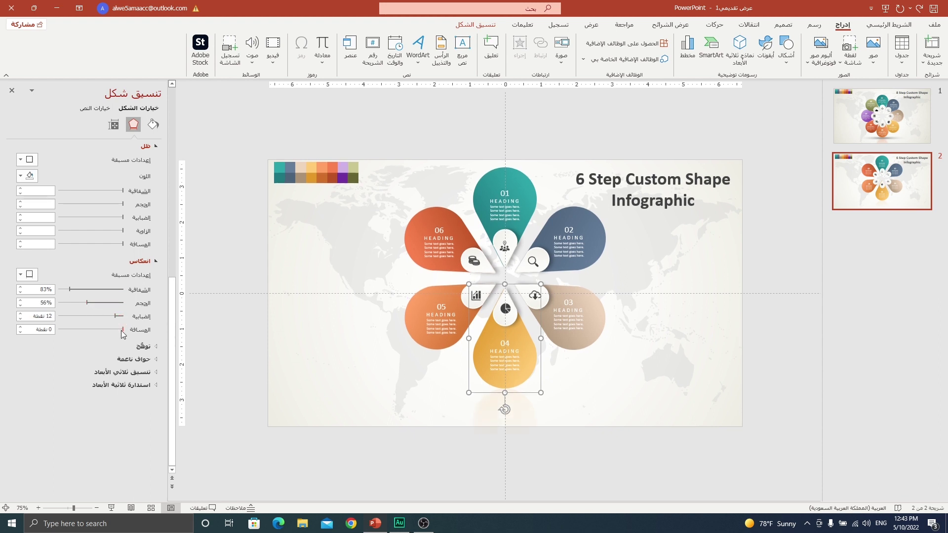
drag(122, 329, 118, 329)
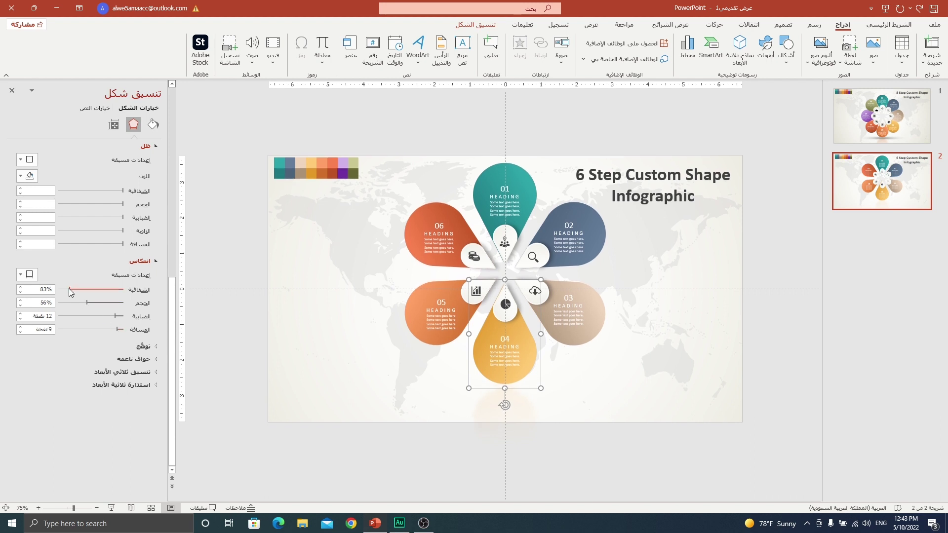
drag(69, 288, 72, 290)
drag(118, 331, 120, 331)
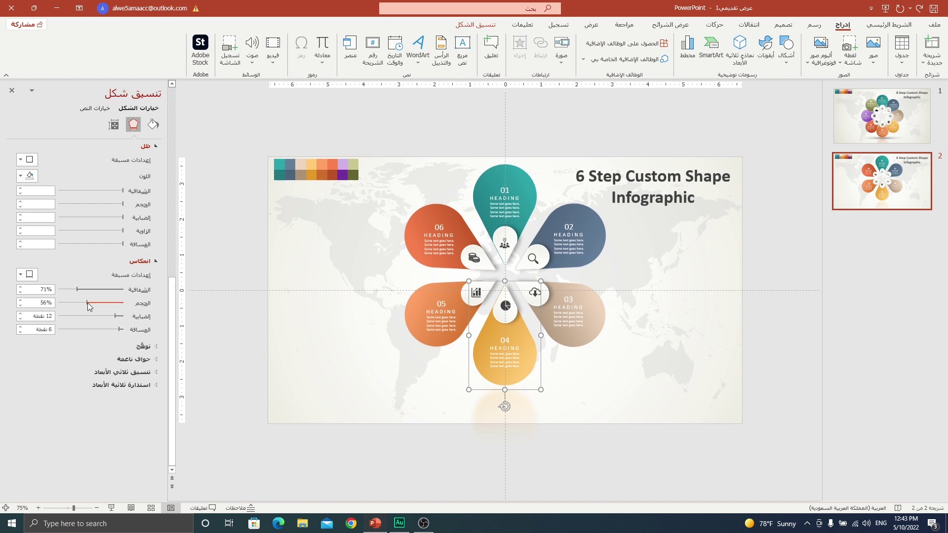
drag(87, 303, 92, 303)
click(613, 353)
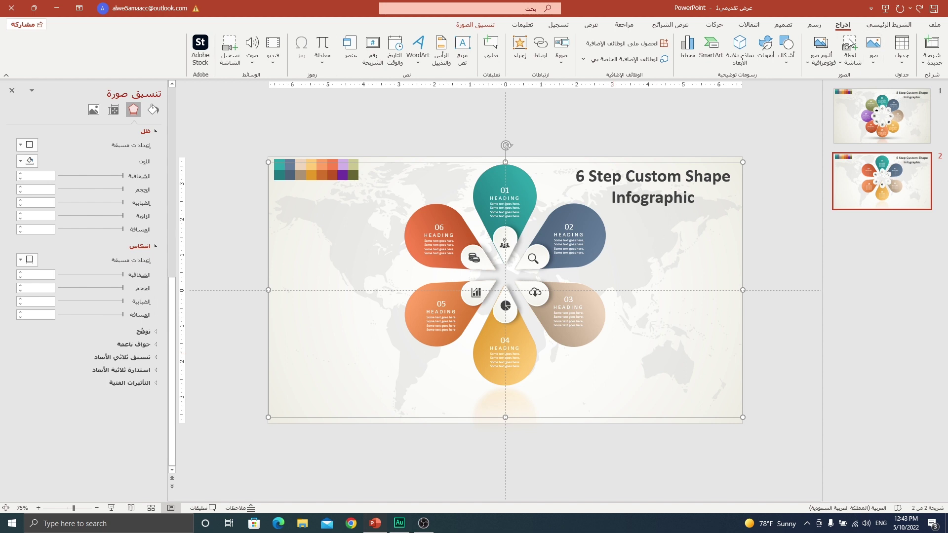
Draw an oval near the bottom of the slide and remove its outline.
click(785, 49)
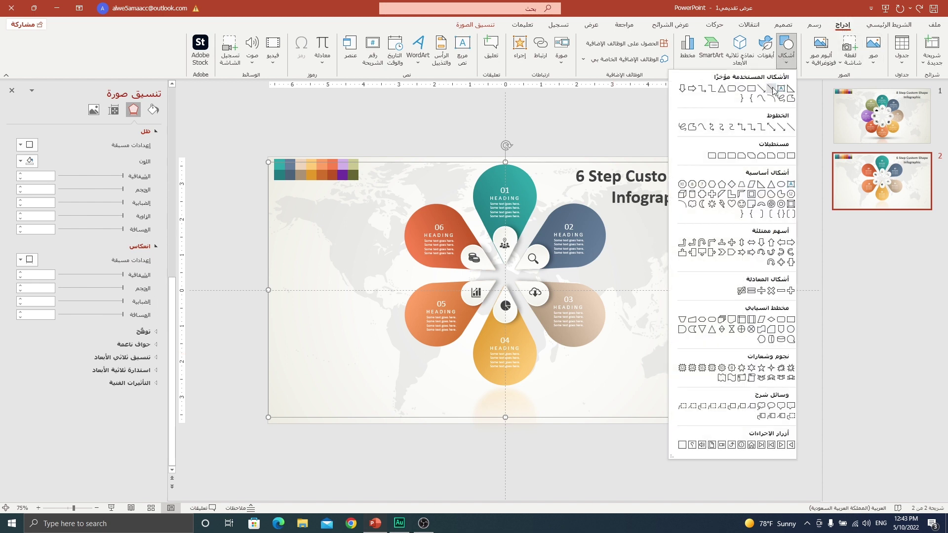
click(742, 89)
drag(363, 366, 469, 391)
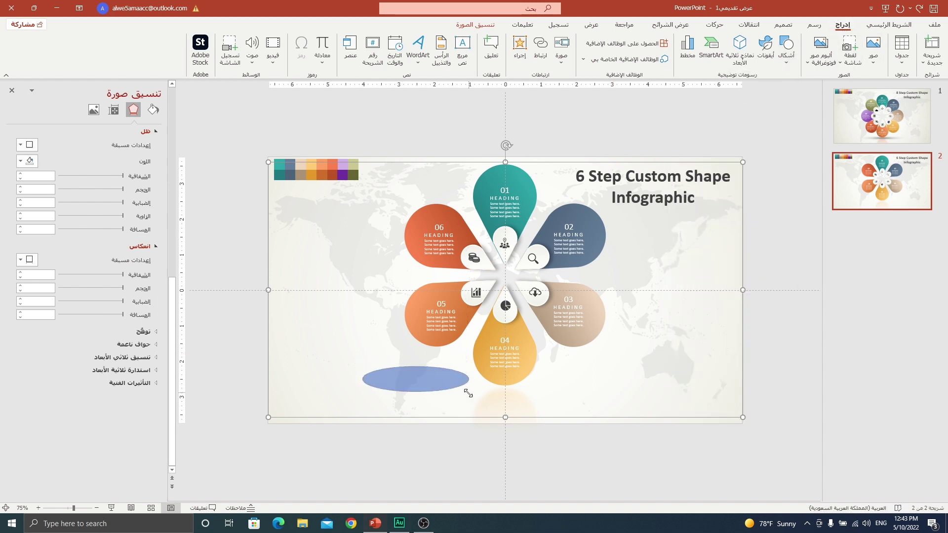
click(153, 124)
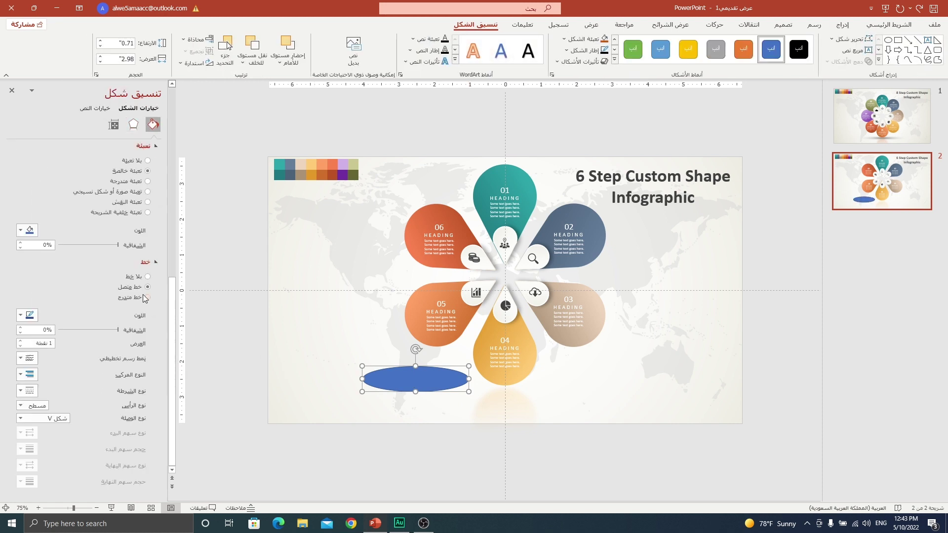
click(147, 277)
Fill the oval with a Path gradient running from black to the sampled slide background colour.
click(141, 181)
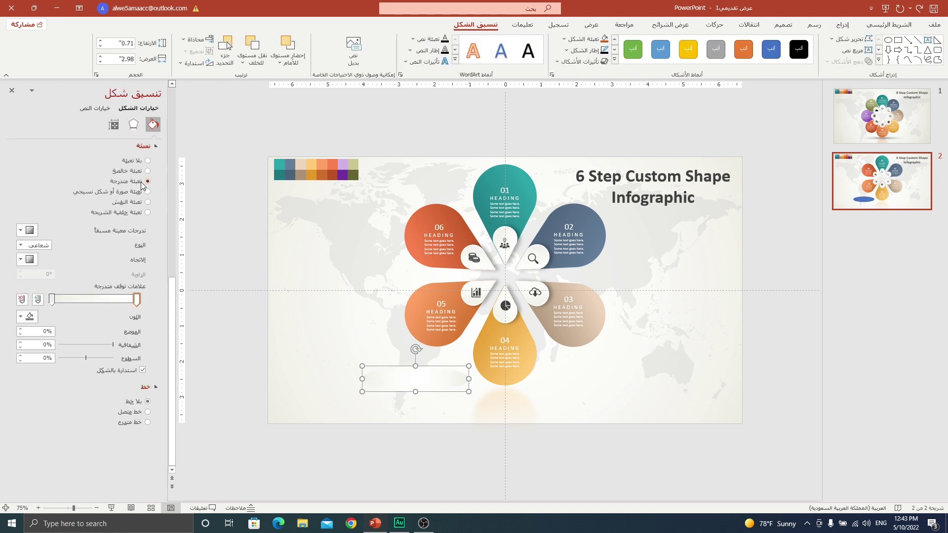
click(51, 299)
click(20, 317)
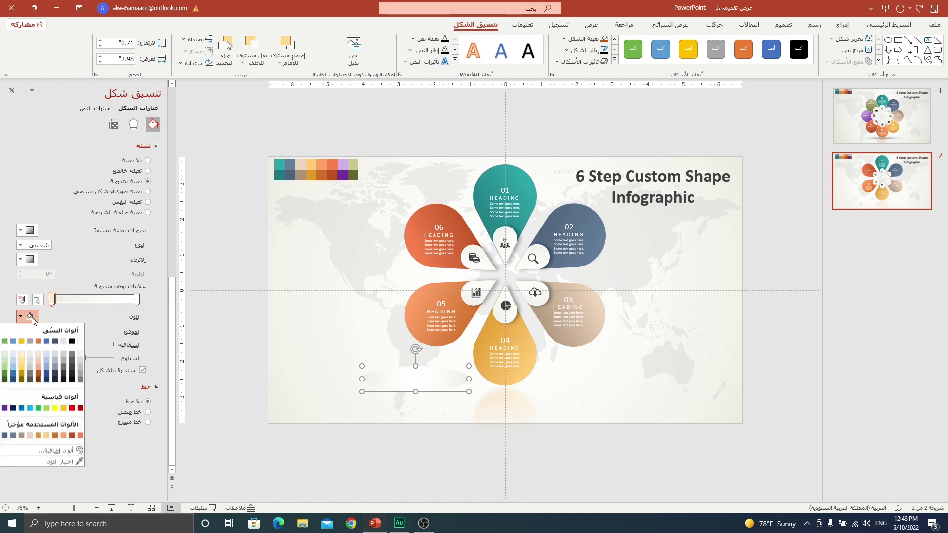
click(74, 343)
click(137, 299)
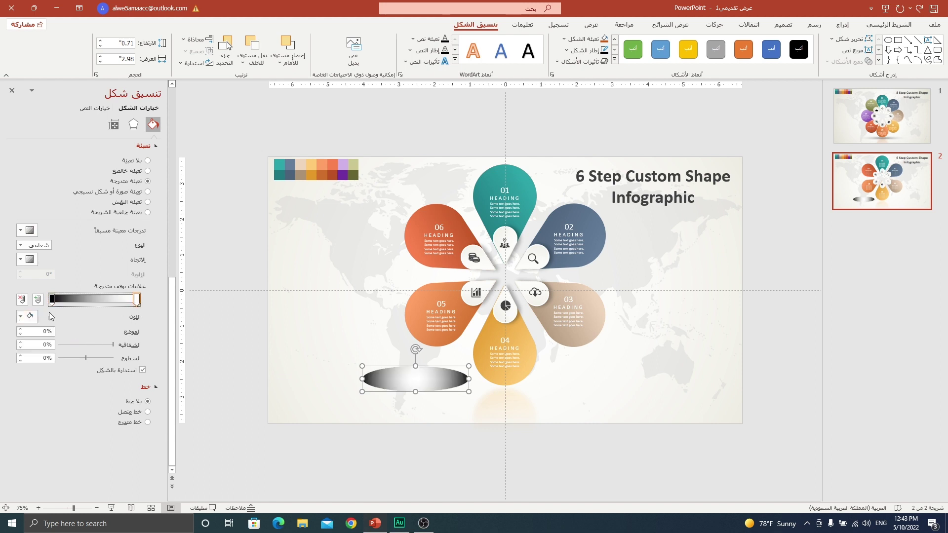
click(20, 316)
click(59, 462)
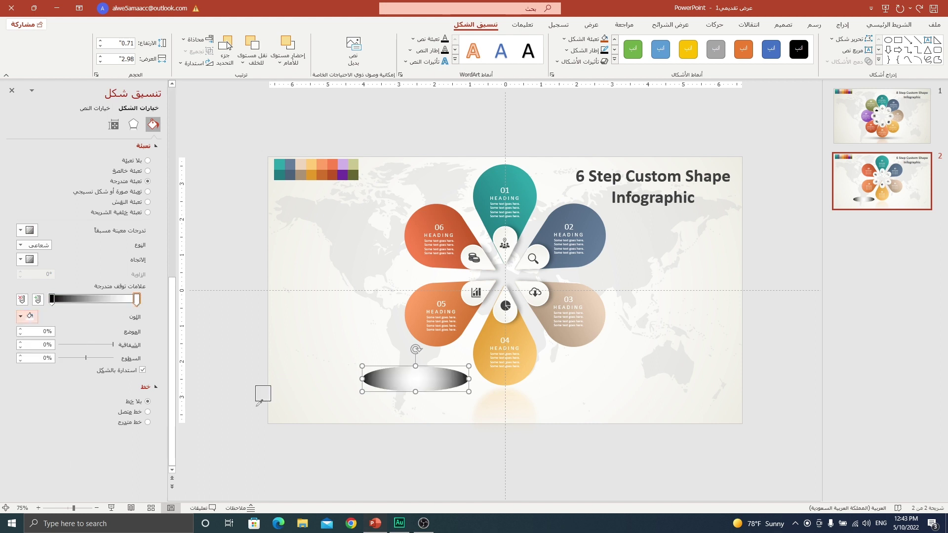
click(347, 382)
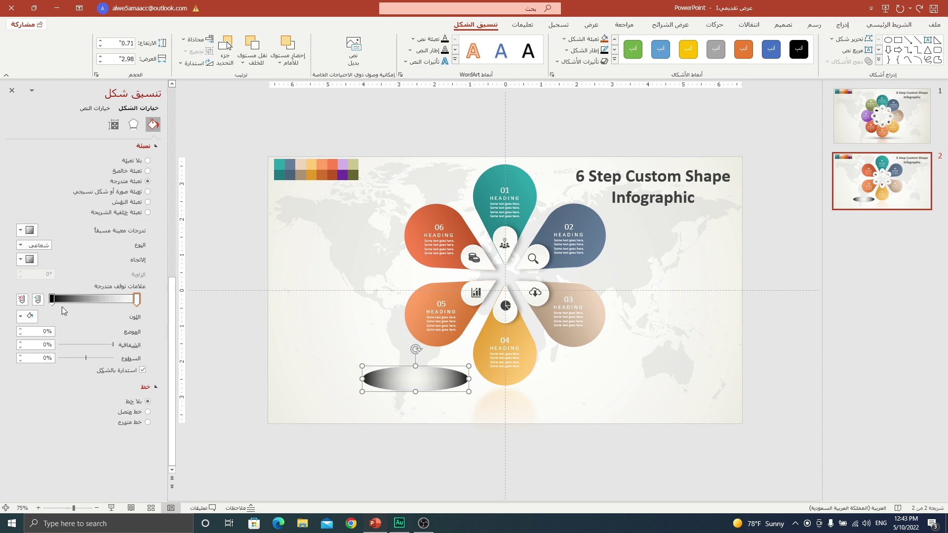
click(20, 244)
click(32, 282)
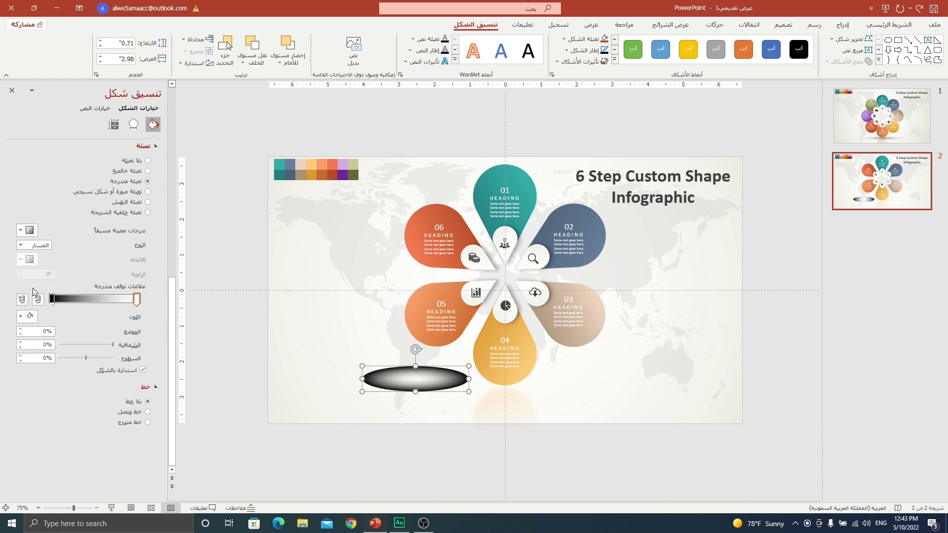
Arrange the gradient stops so the oval's centre is dark and its outer edge fully transparent.
drag(52, 299, 137, 299)
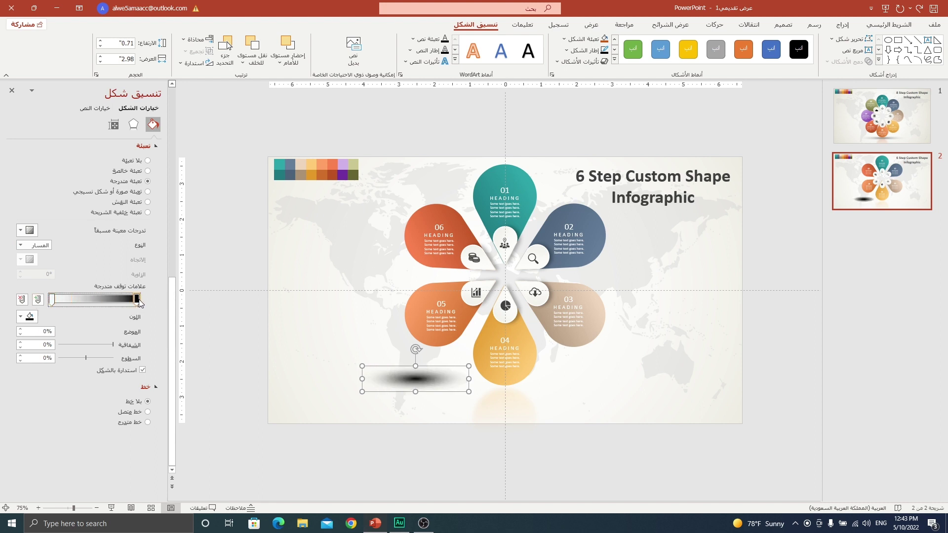
click(52, 299)
mouse_move(113, 345)
mouse_down()
mouse_move(58, 345)
mouse_move(114, 344)
mouse_up()
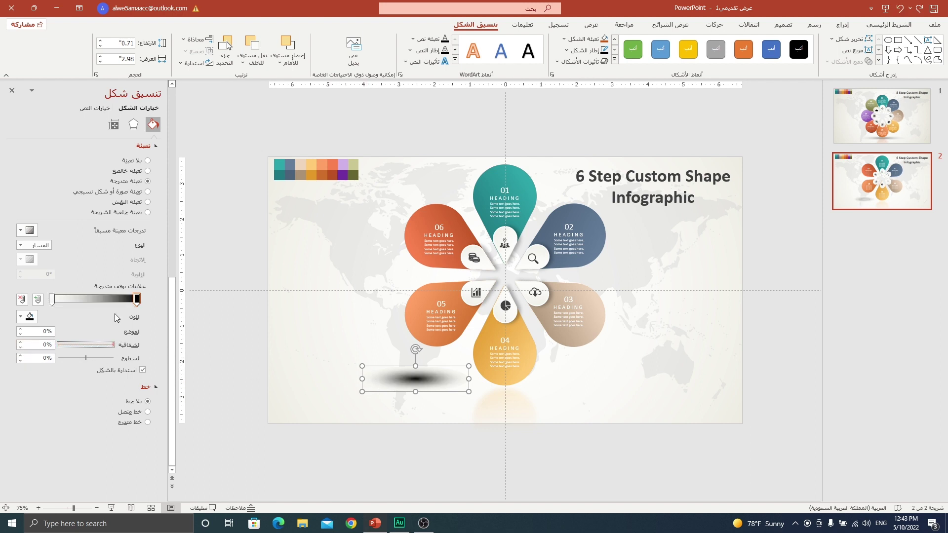
click(53, 300)
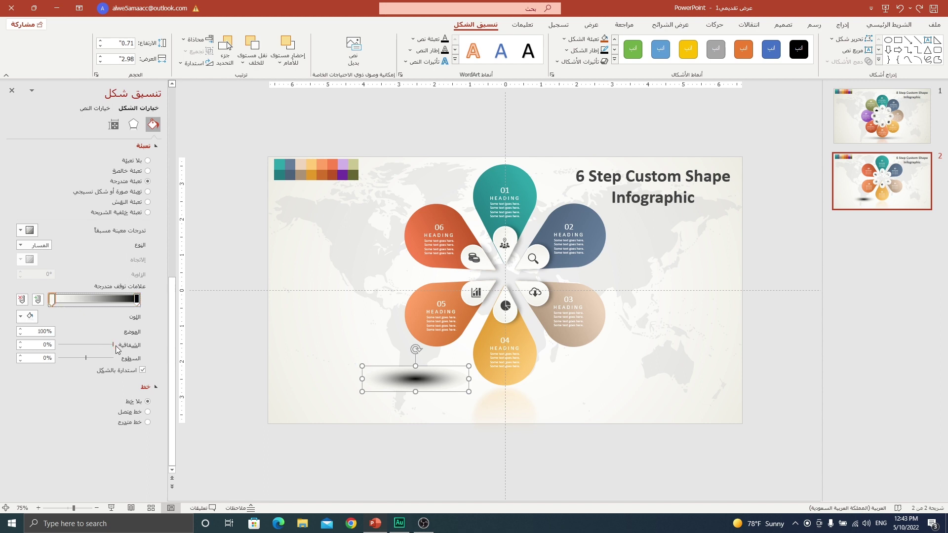
drag(114, 344, 58, 345)
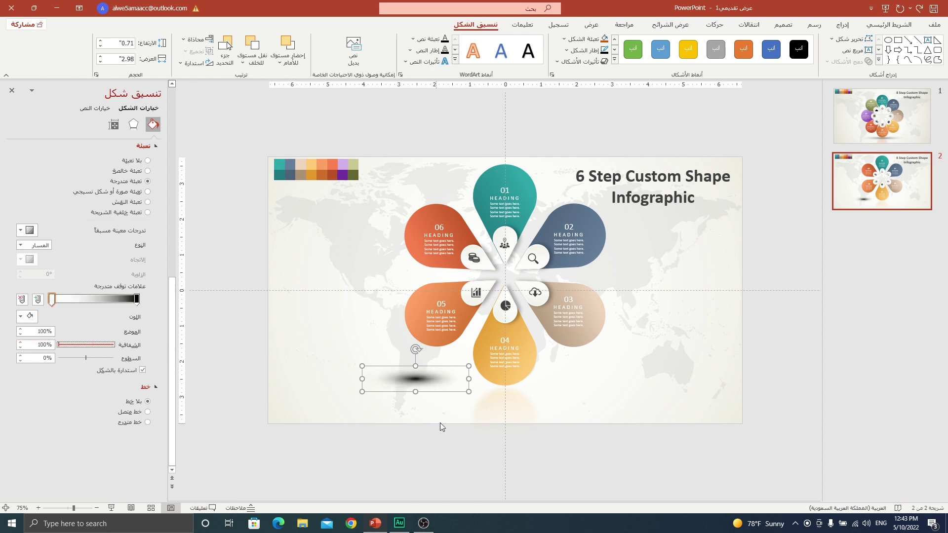
Widen the shadow oval to 5.36 inches, nudge it down, and set its dark centre to 41% transparency.
drag(469, 378, 552, 379)
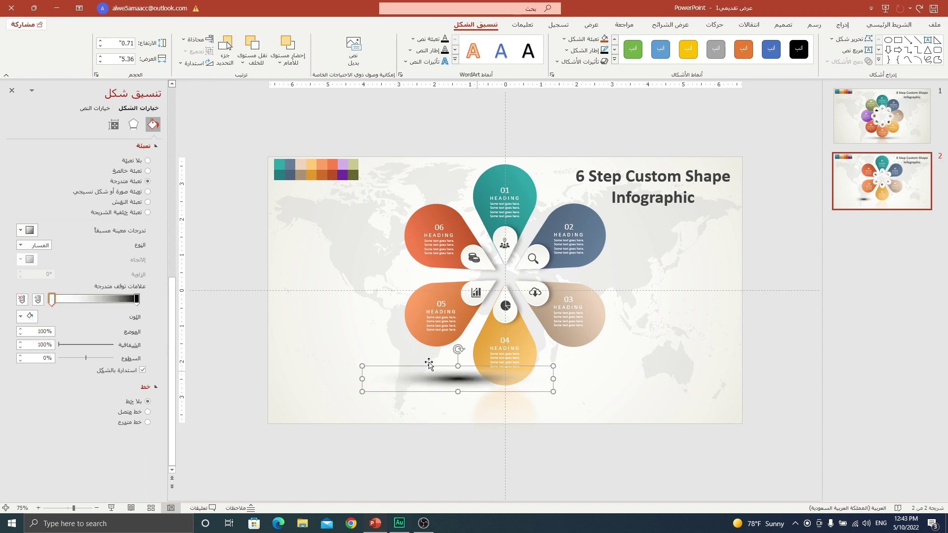
drag(473, 385, 473, 395)
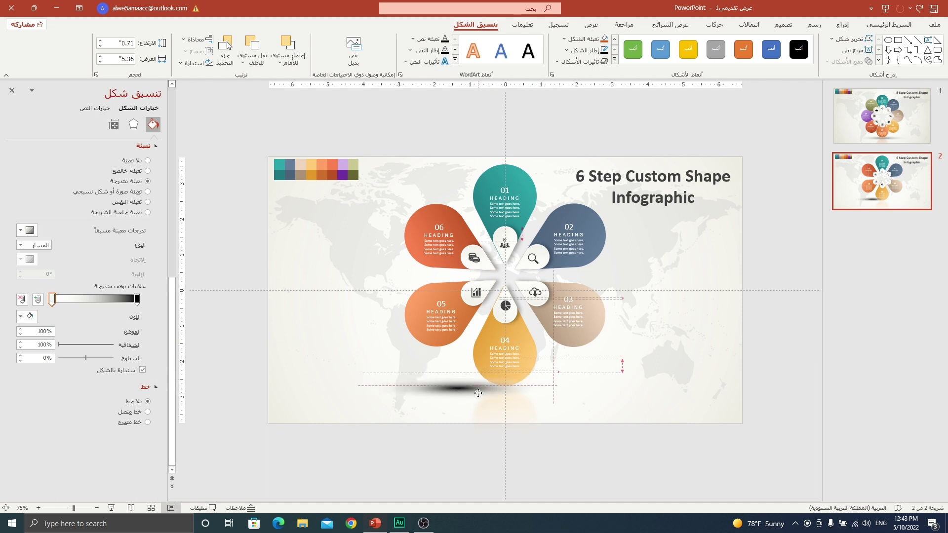
click(137, 299)
drag(113, 344, 90, 345)
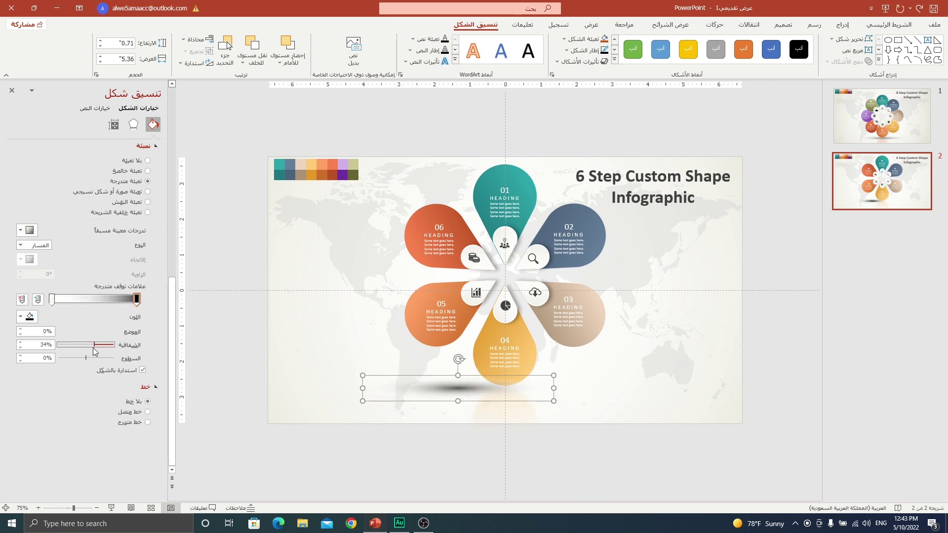
Centre the shadow oval under petal 04 and widen it to 6.53 inches.
drag(472, 387, 518, 390)
right_click(518, 390)
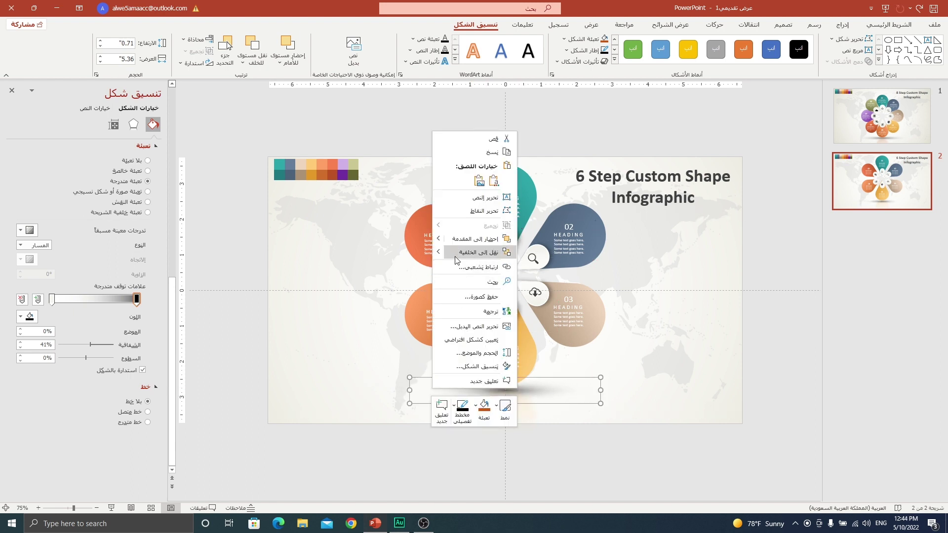
click(483, 291)
click(603, 390)
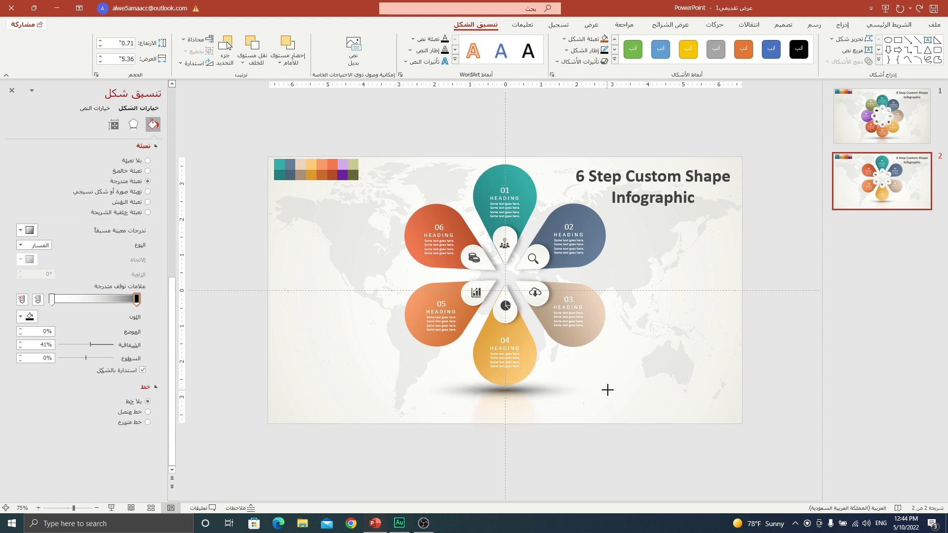
drag(617, 388, 621, 389)
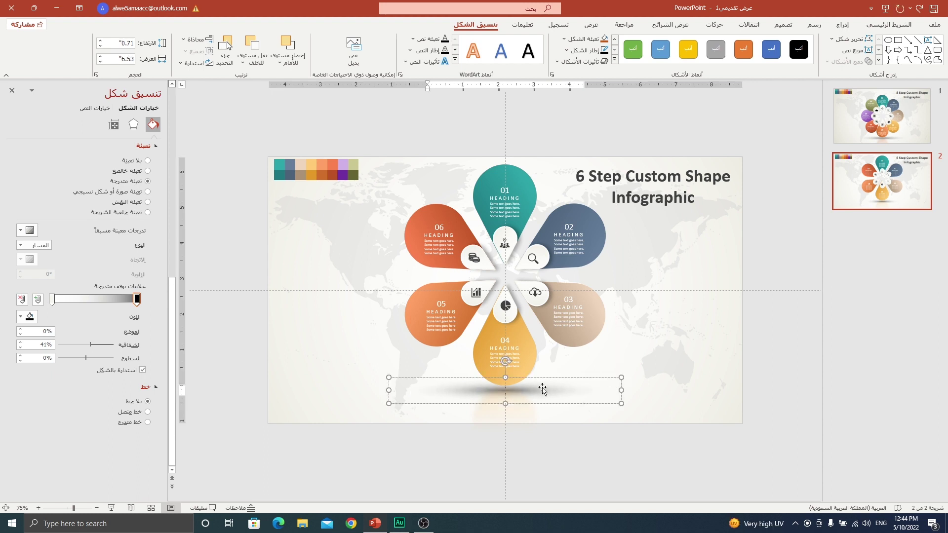
click(345, 361)
Deselect everything and present slide 2 full screen from the status-bar Slide Show button.
click(223, 359)
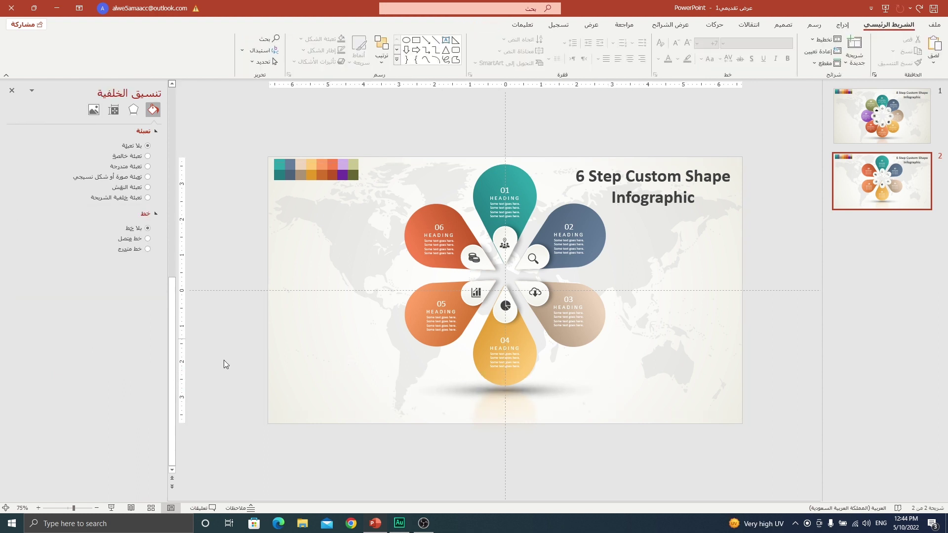
click(111, 508)
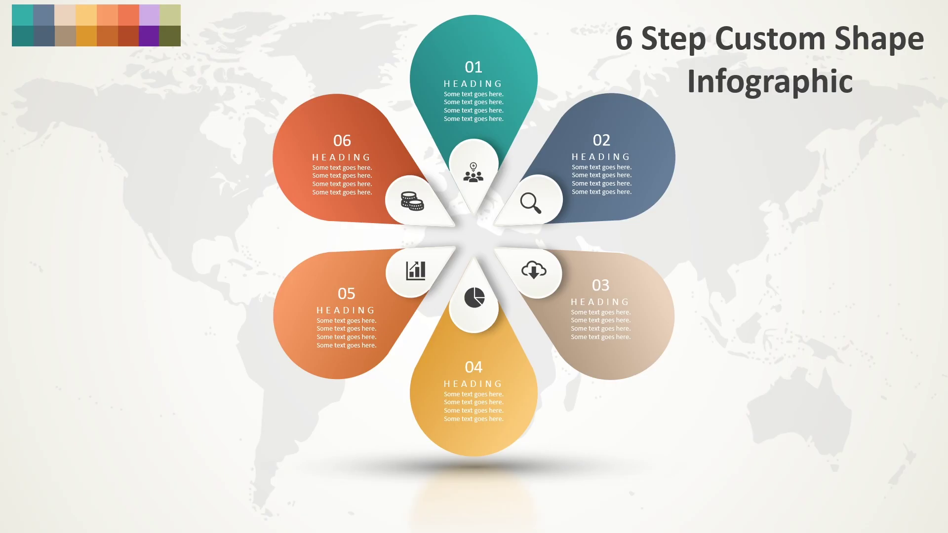